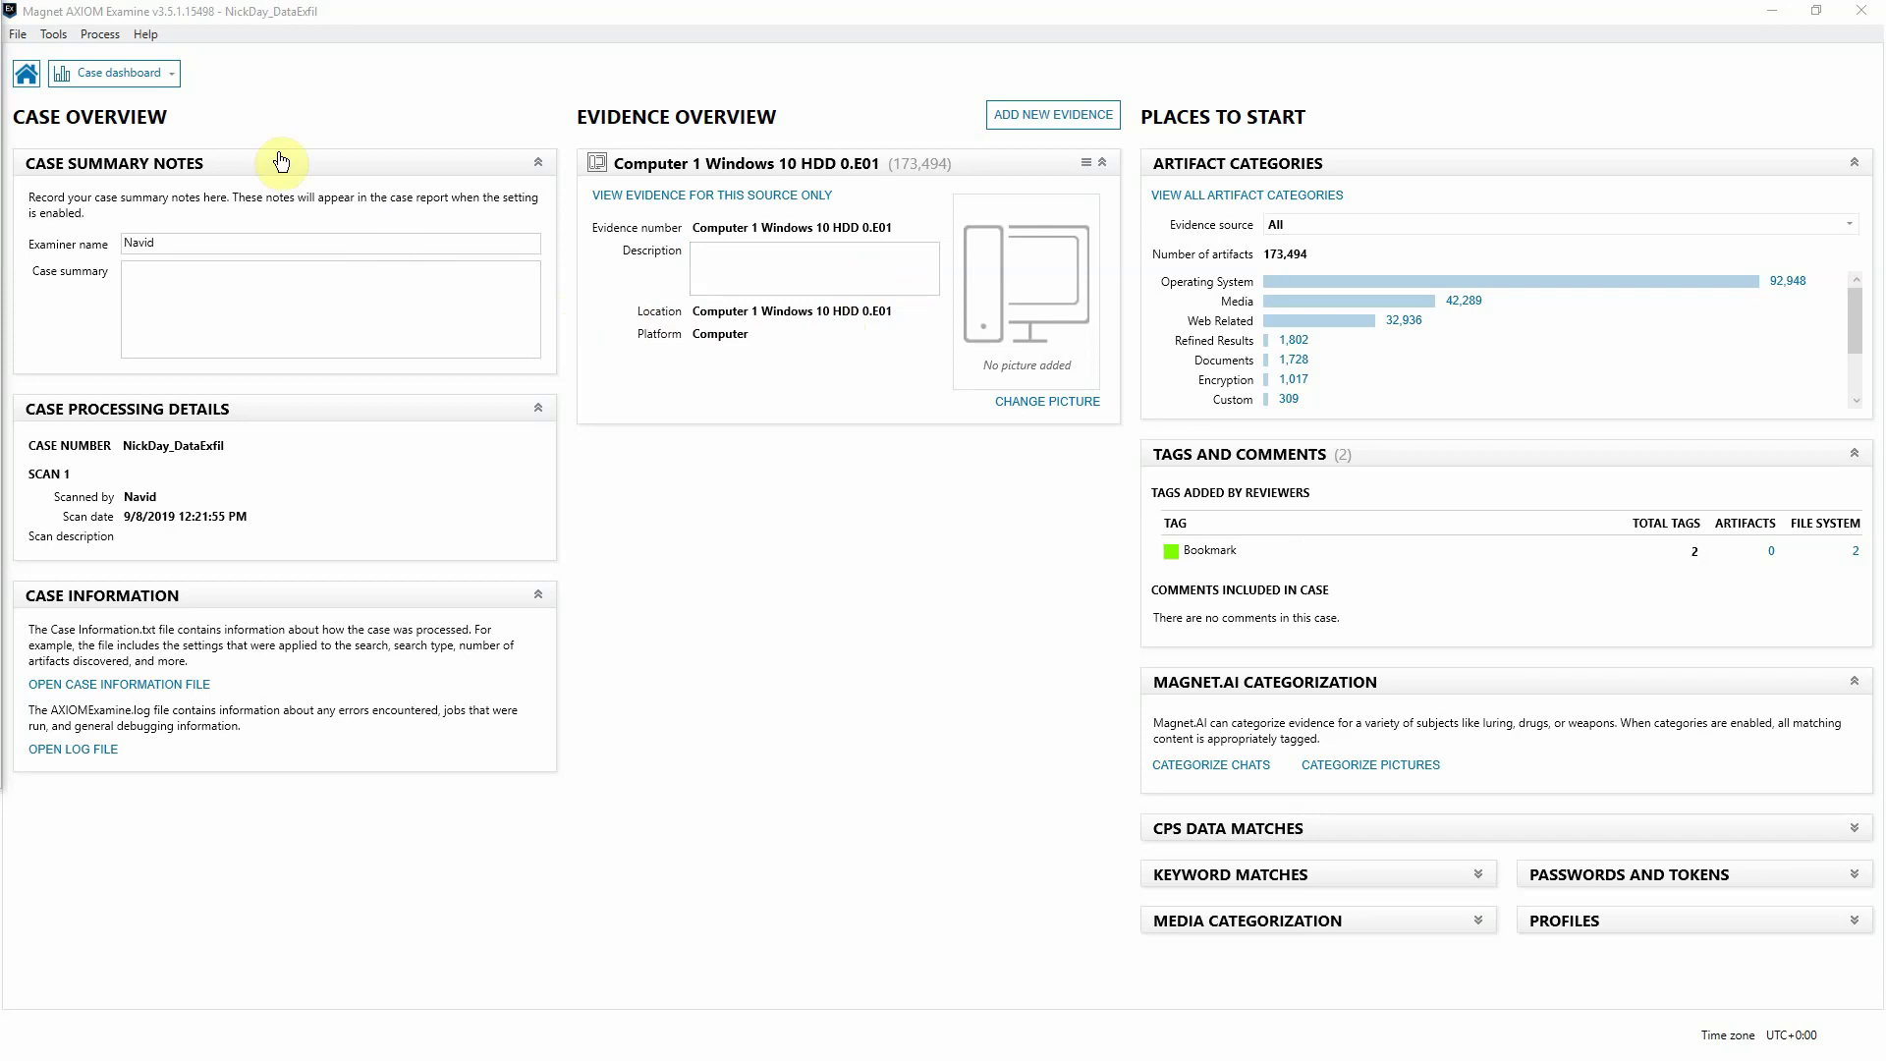
- Switch to the File system view and open AppData > Local > Google > Drive > user_default
left_click(170, 76)
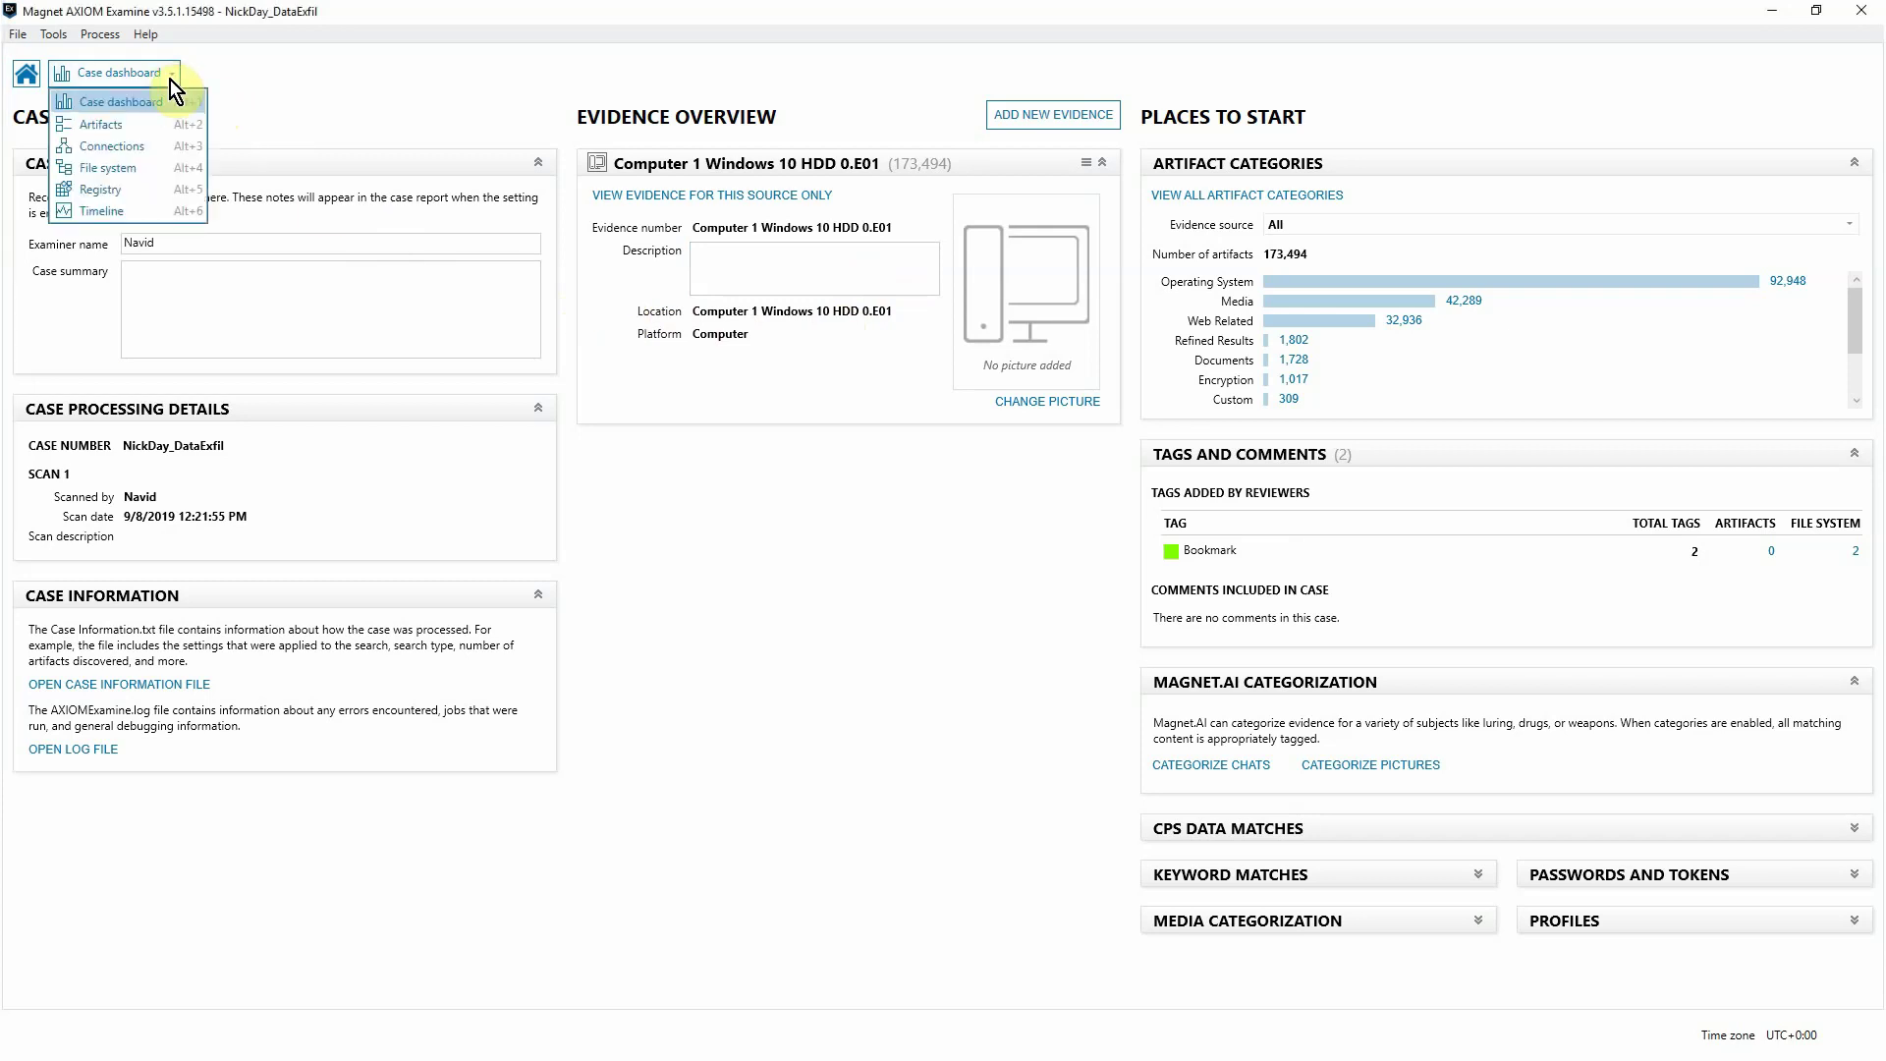
left_click(132, 169)
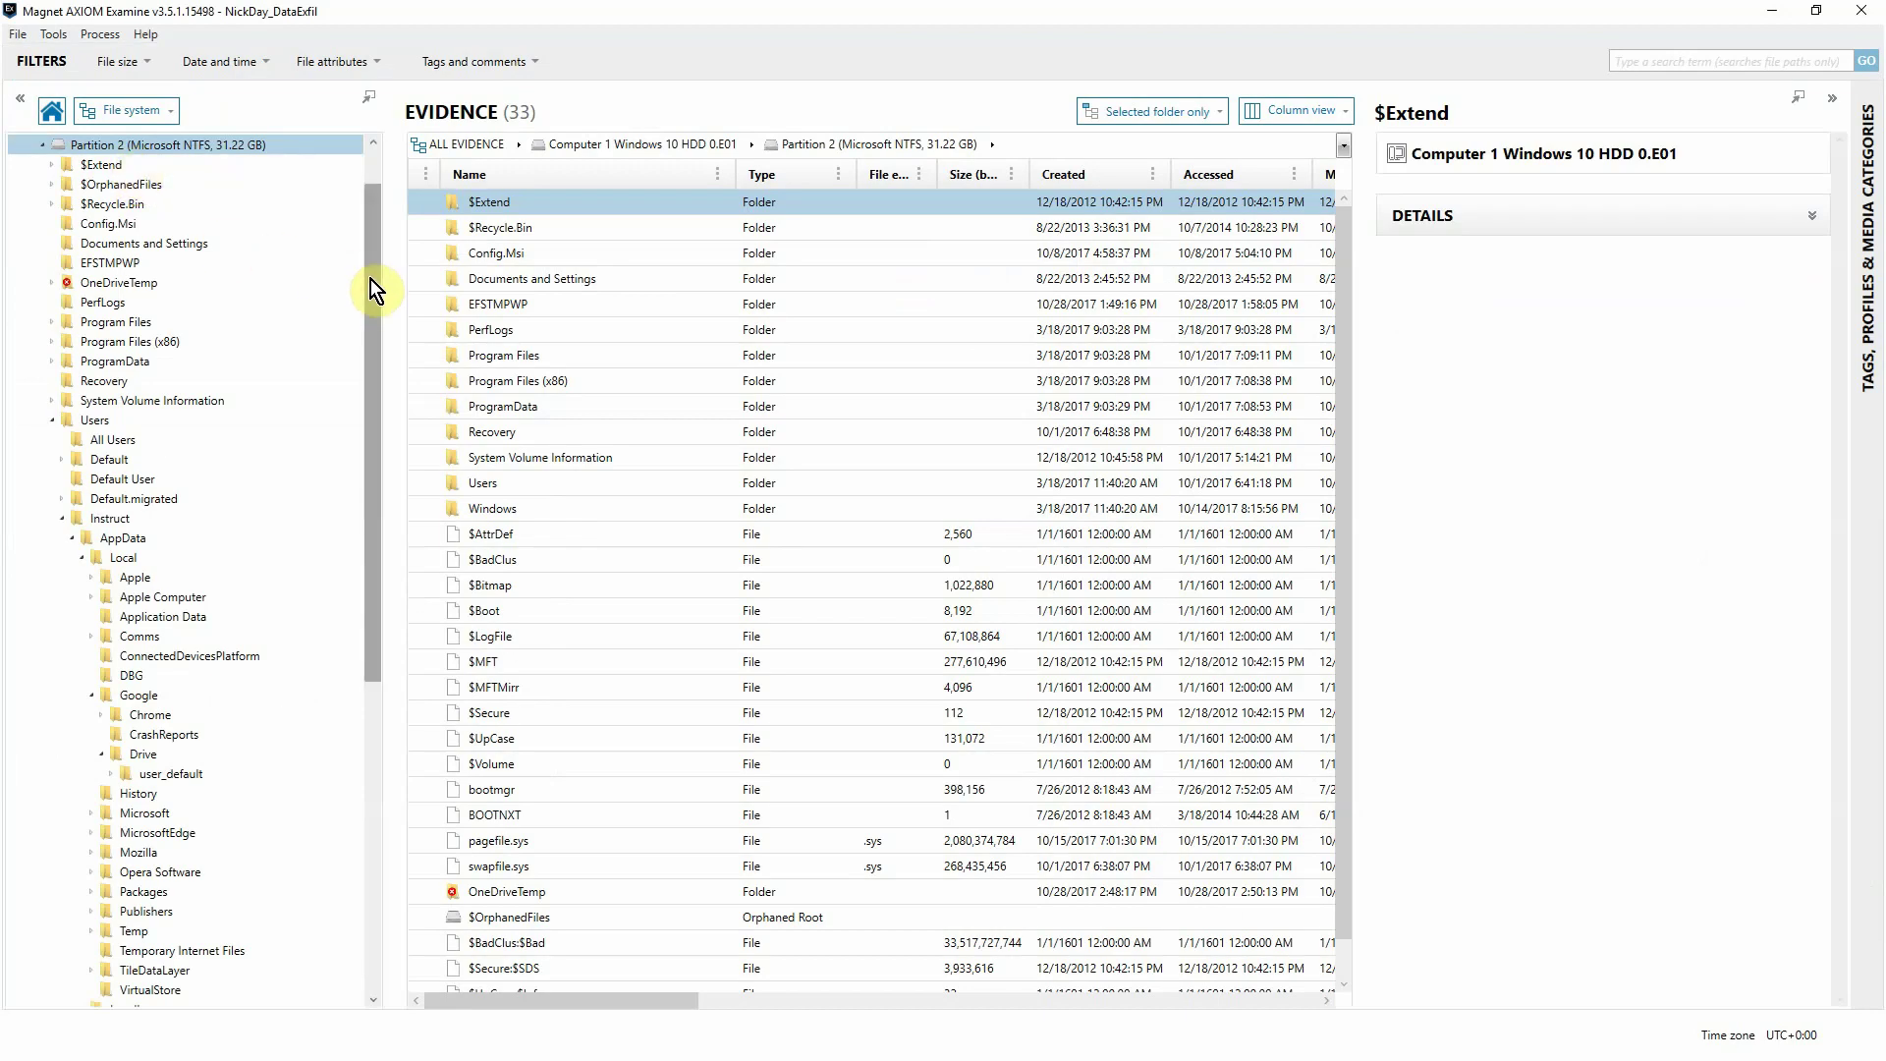
scroll(369, 279, "up", 1)
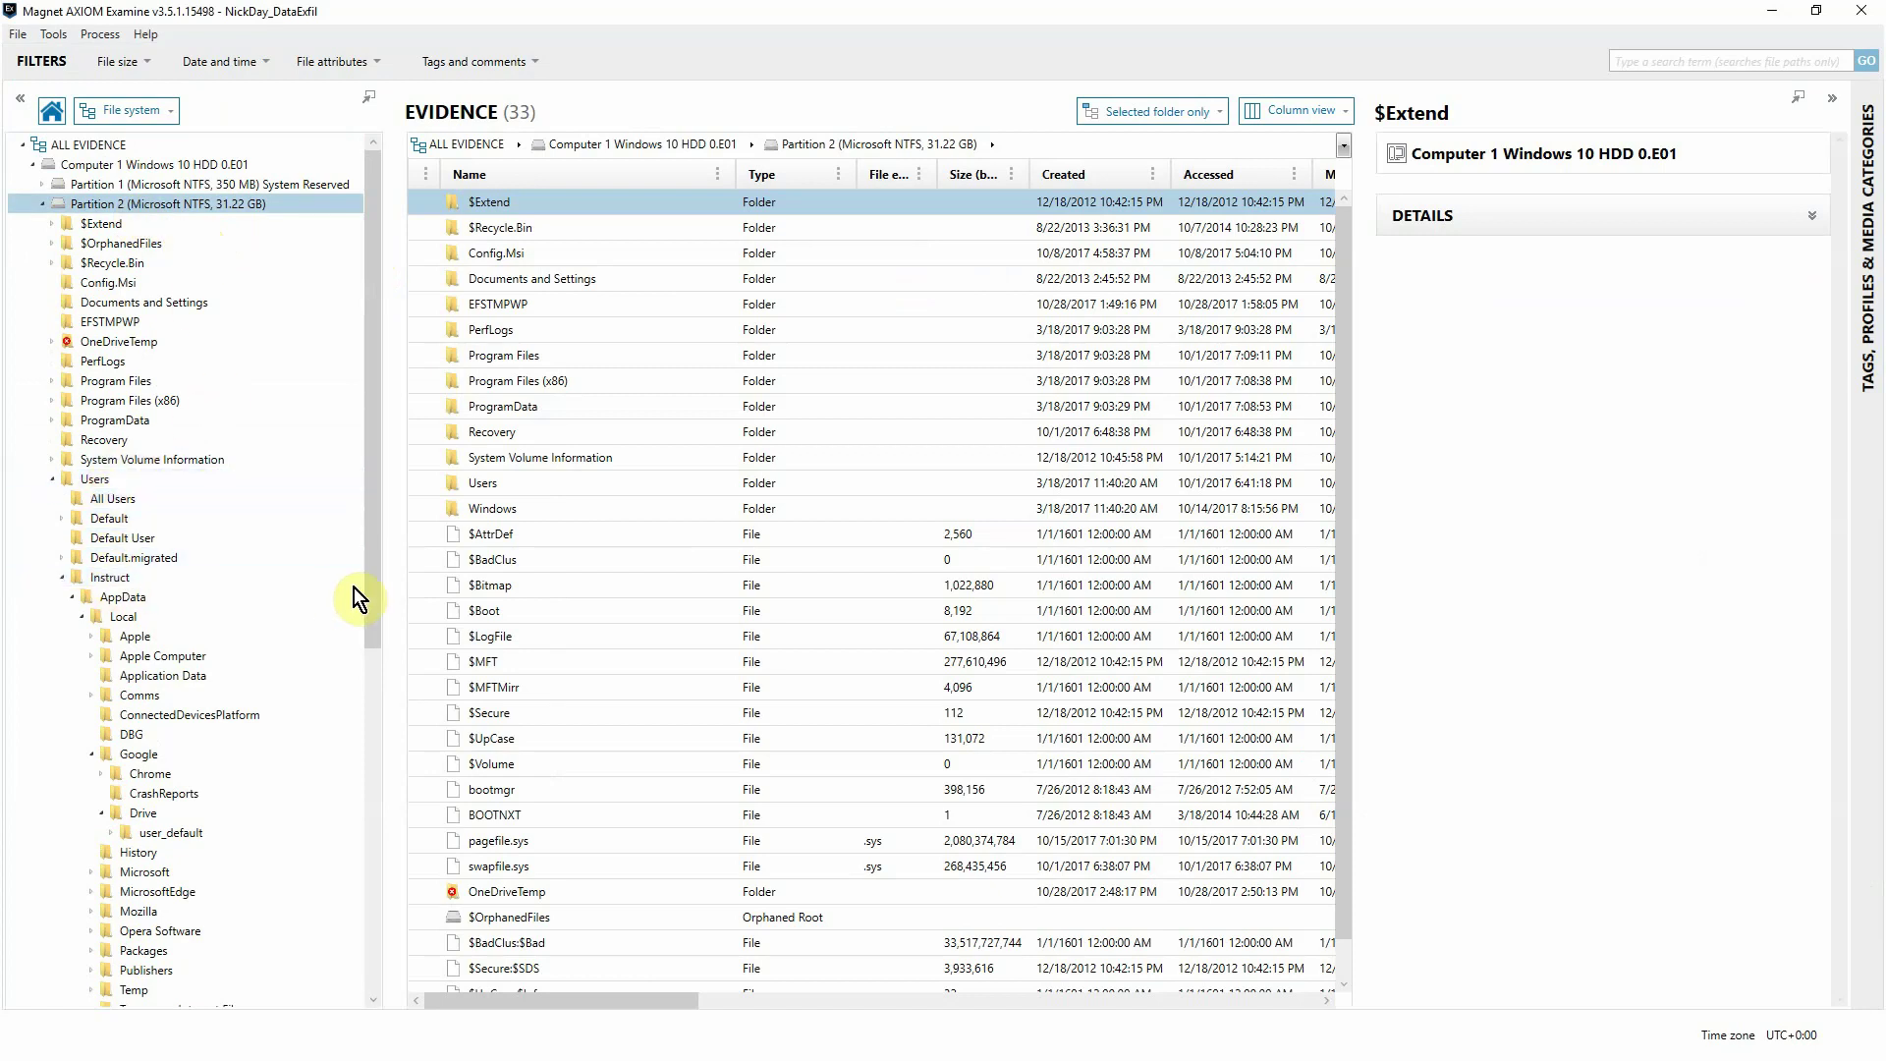
left_click_drag(376, 593, 358, 723)
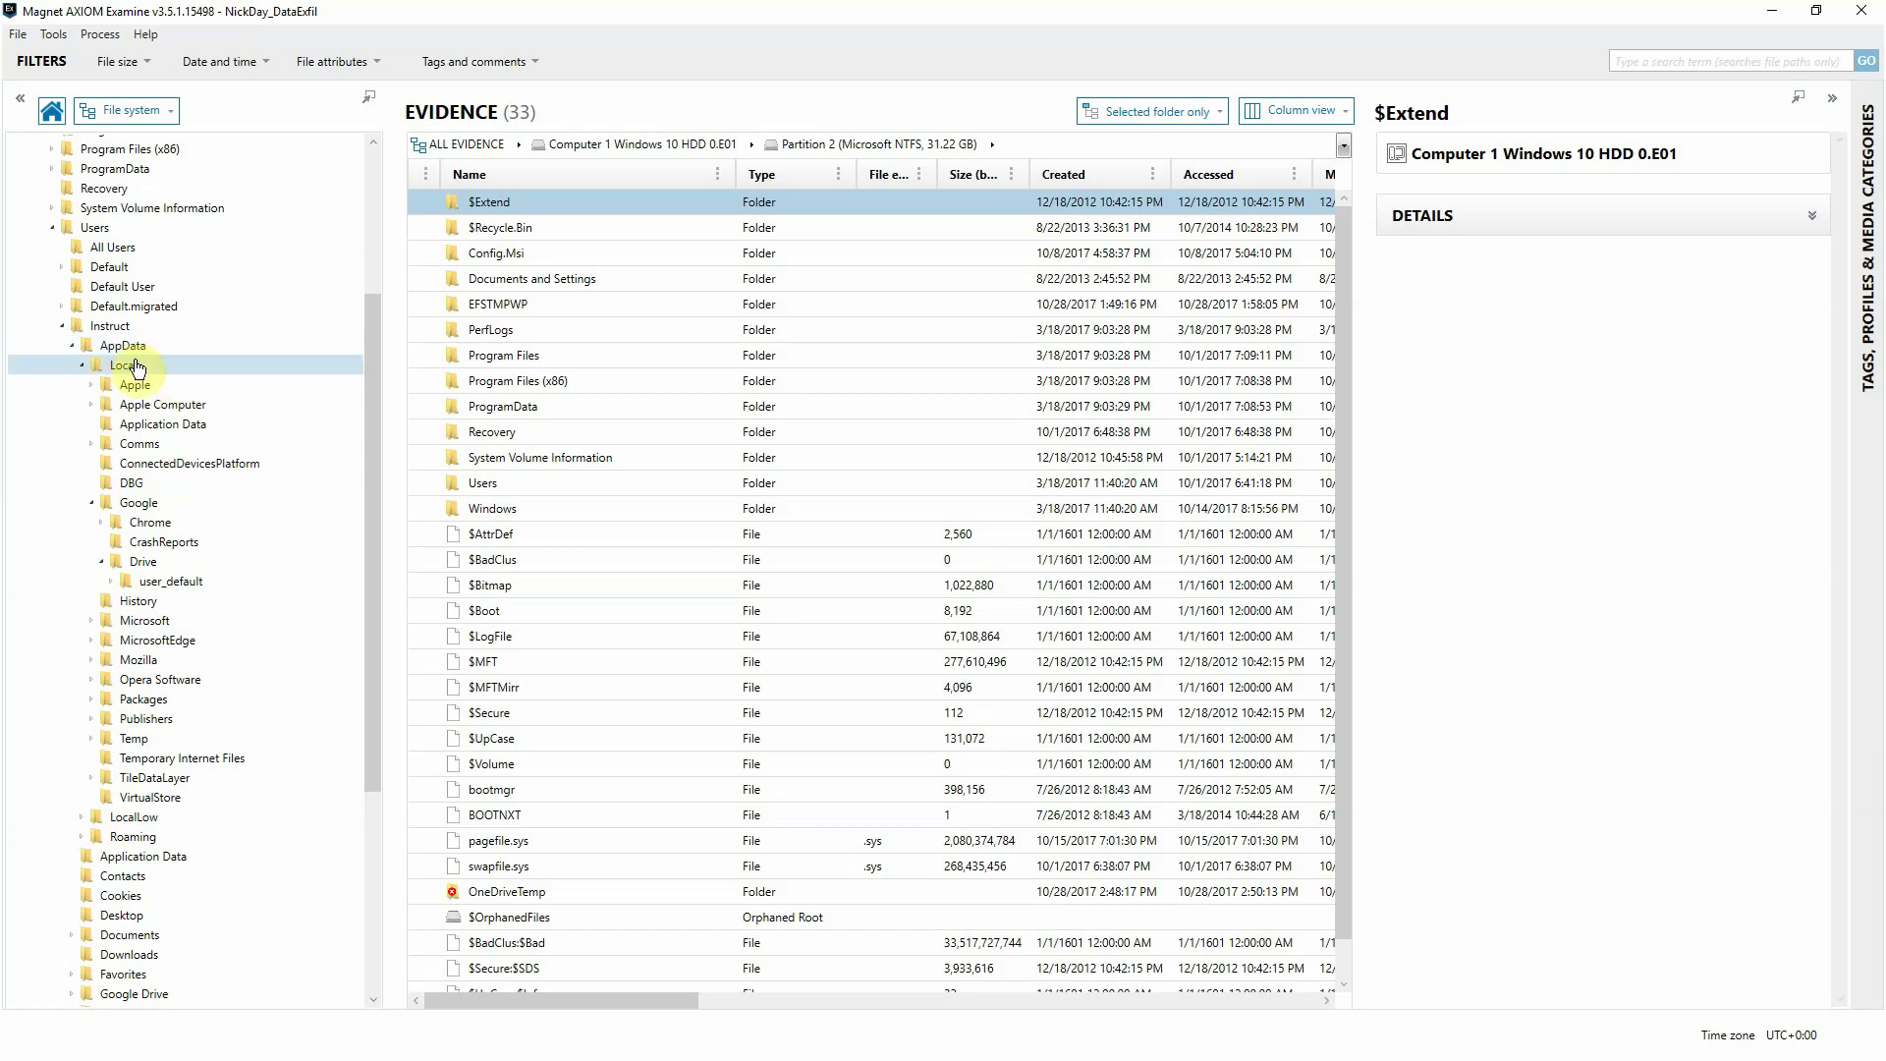
left_click(173, 582)
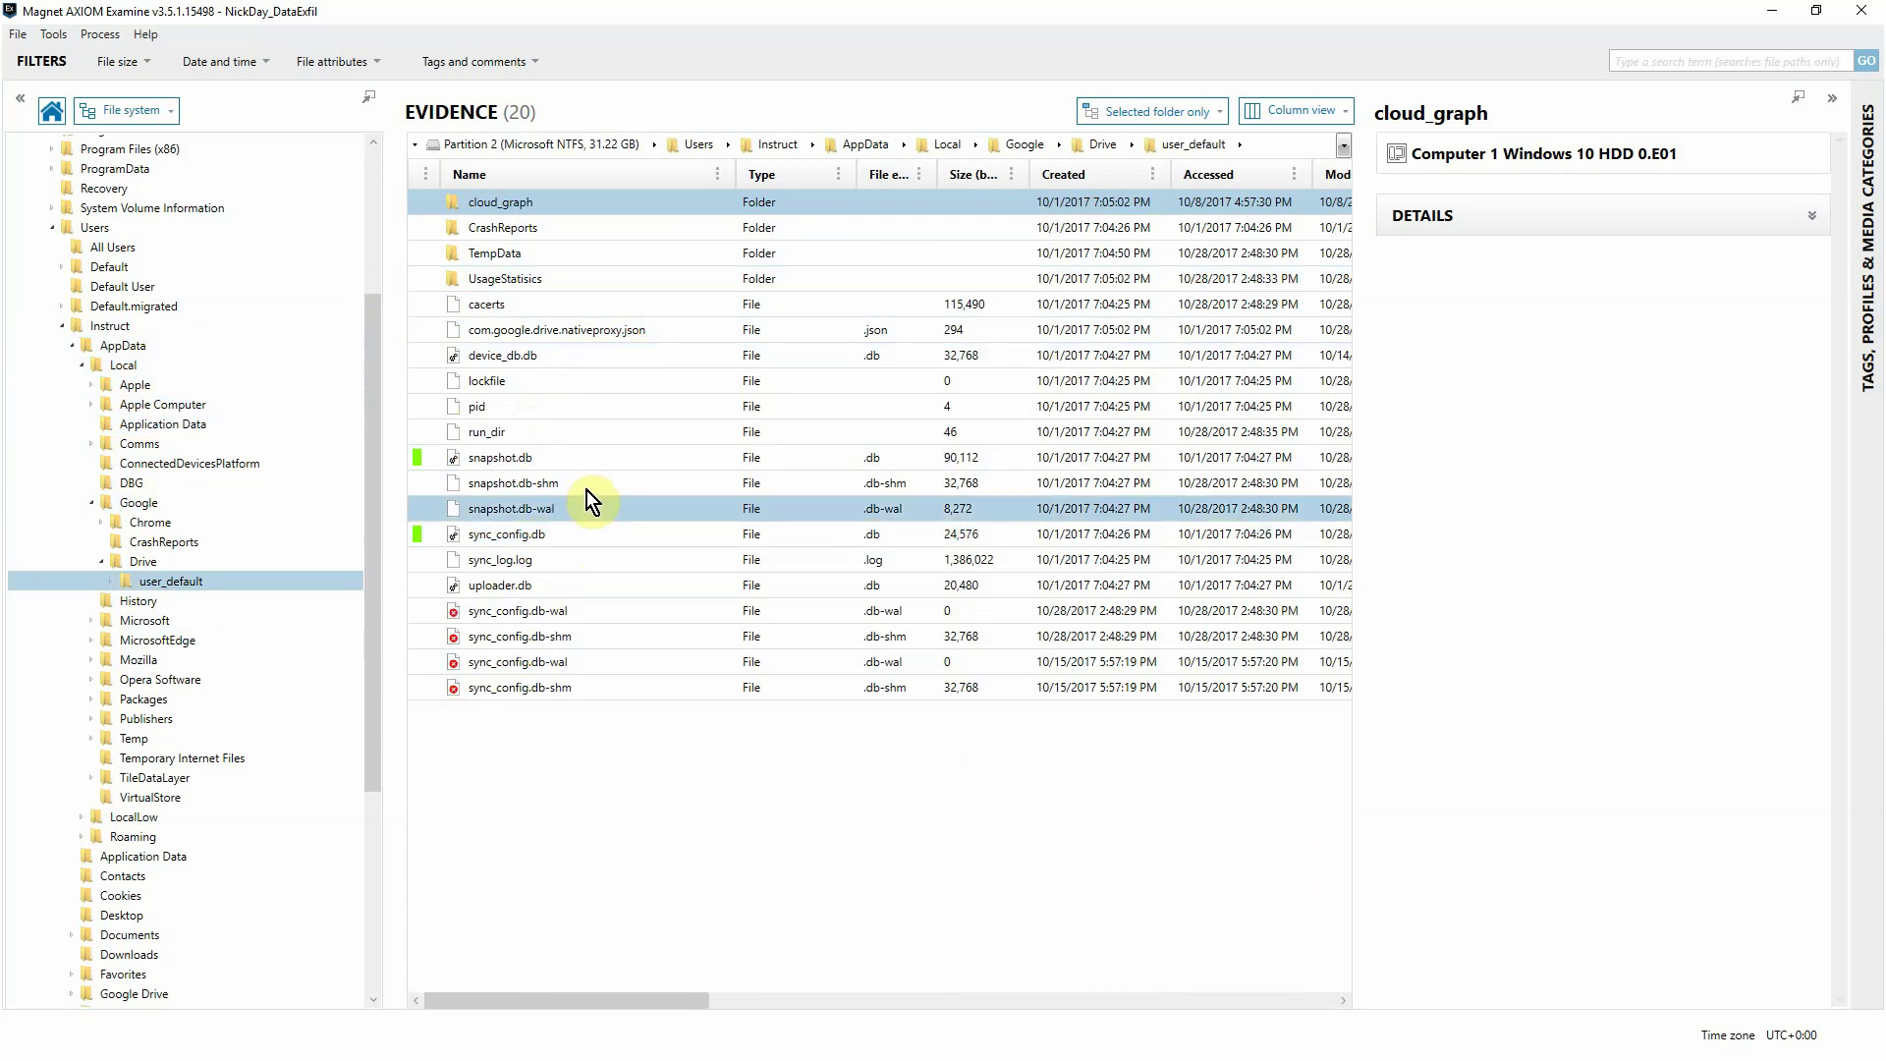
- Preview sync_config.db in a separate, widened viewer window
left_click(540, 537)
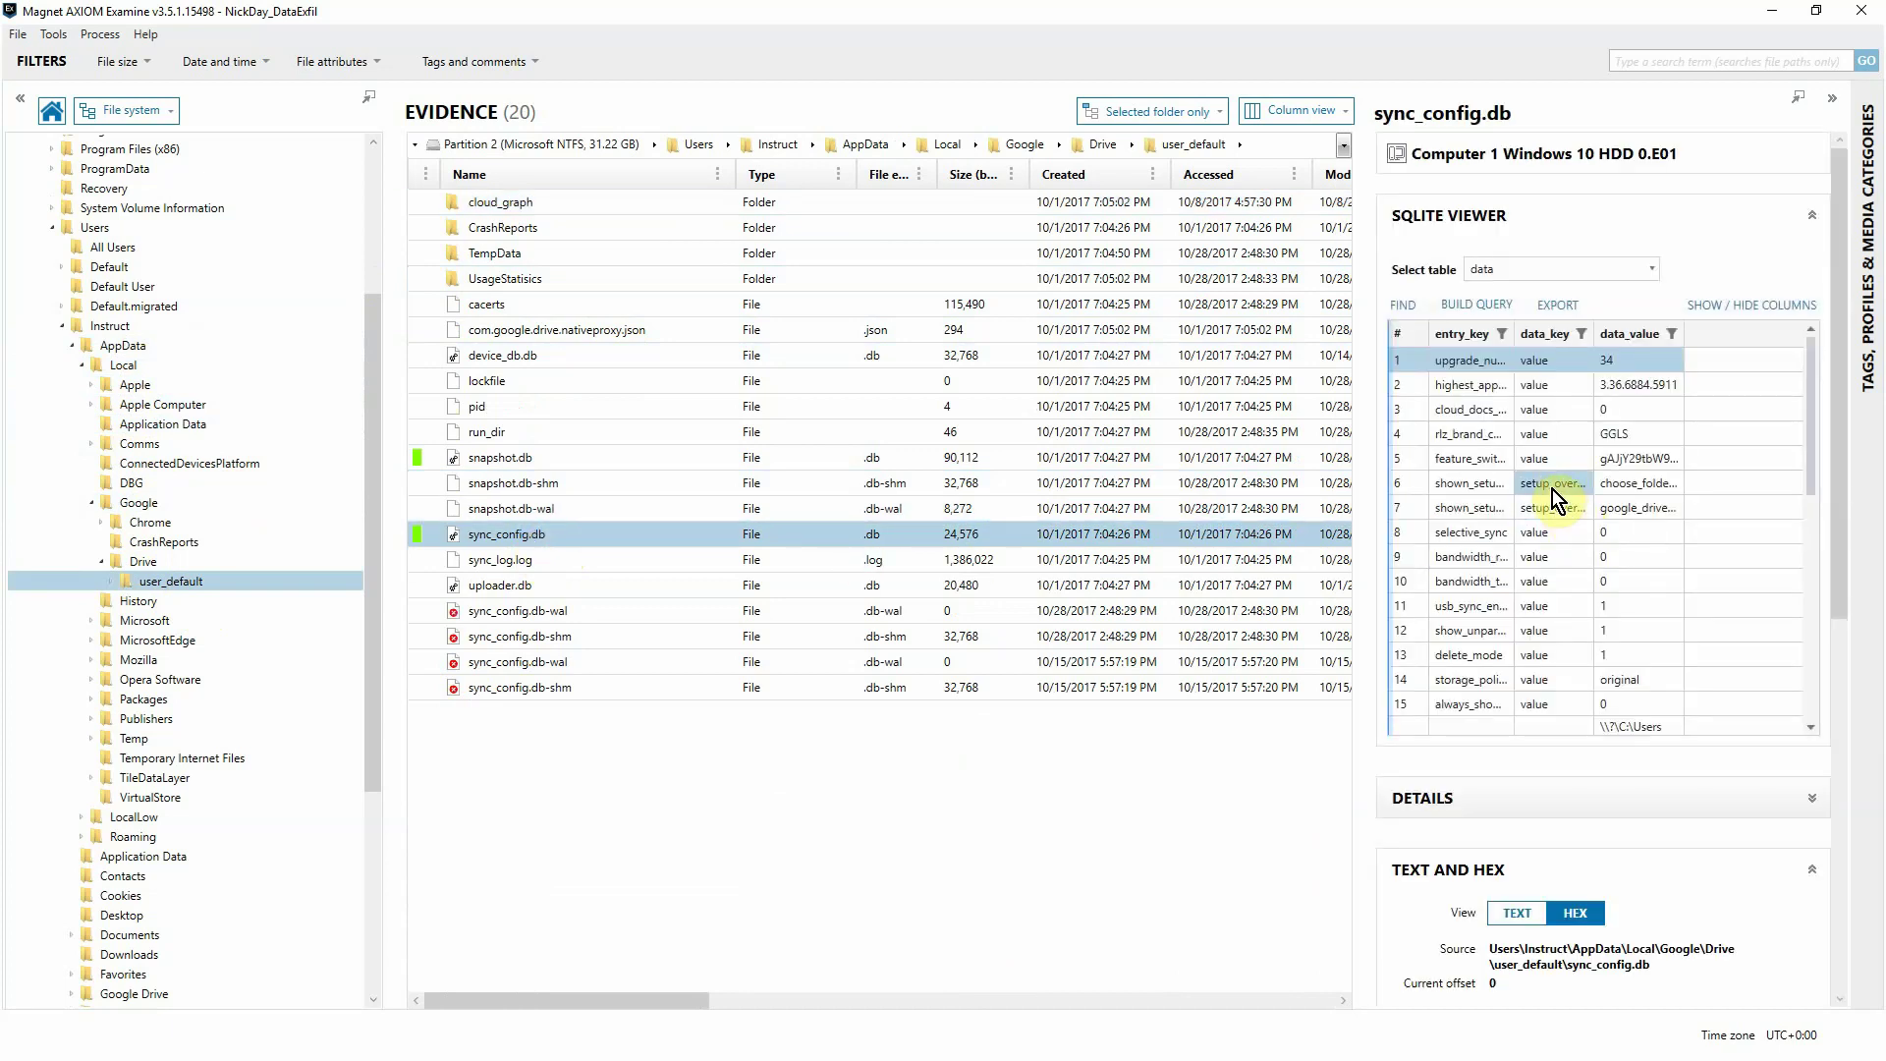
left_click(1800, 110)
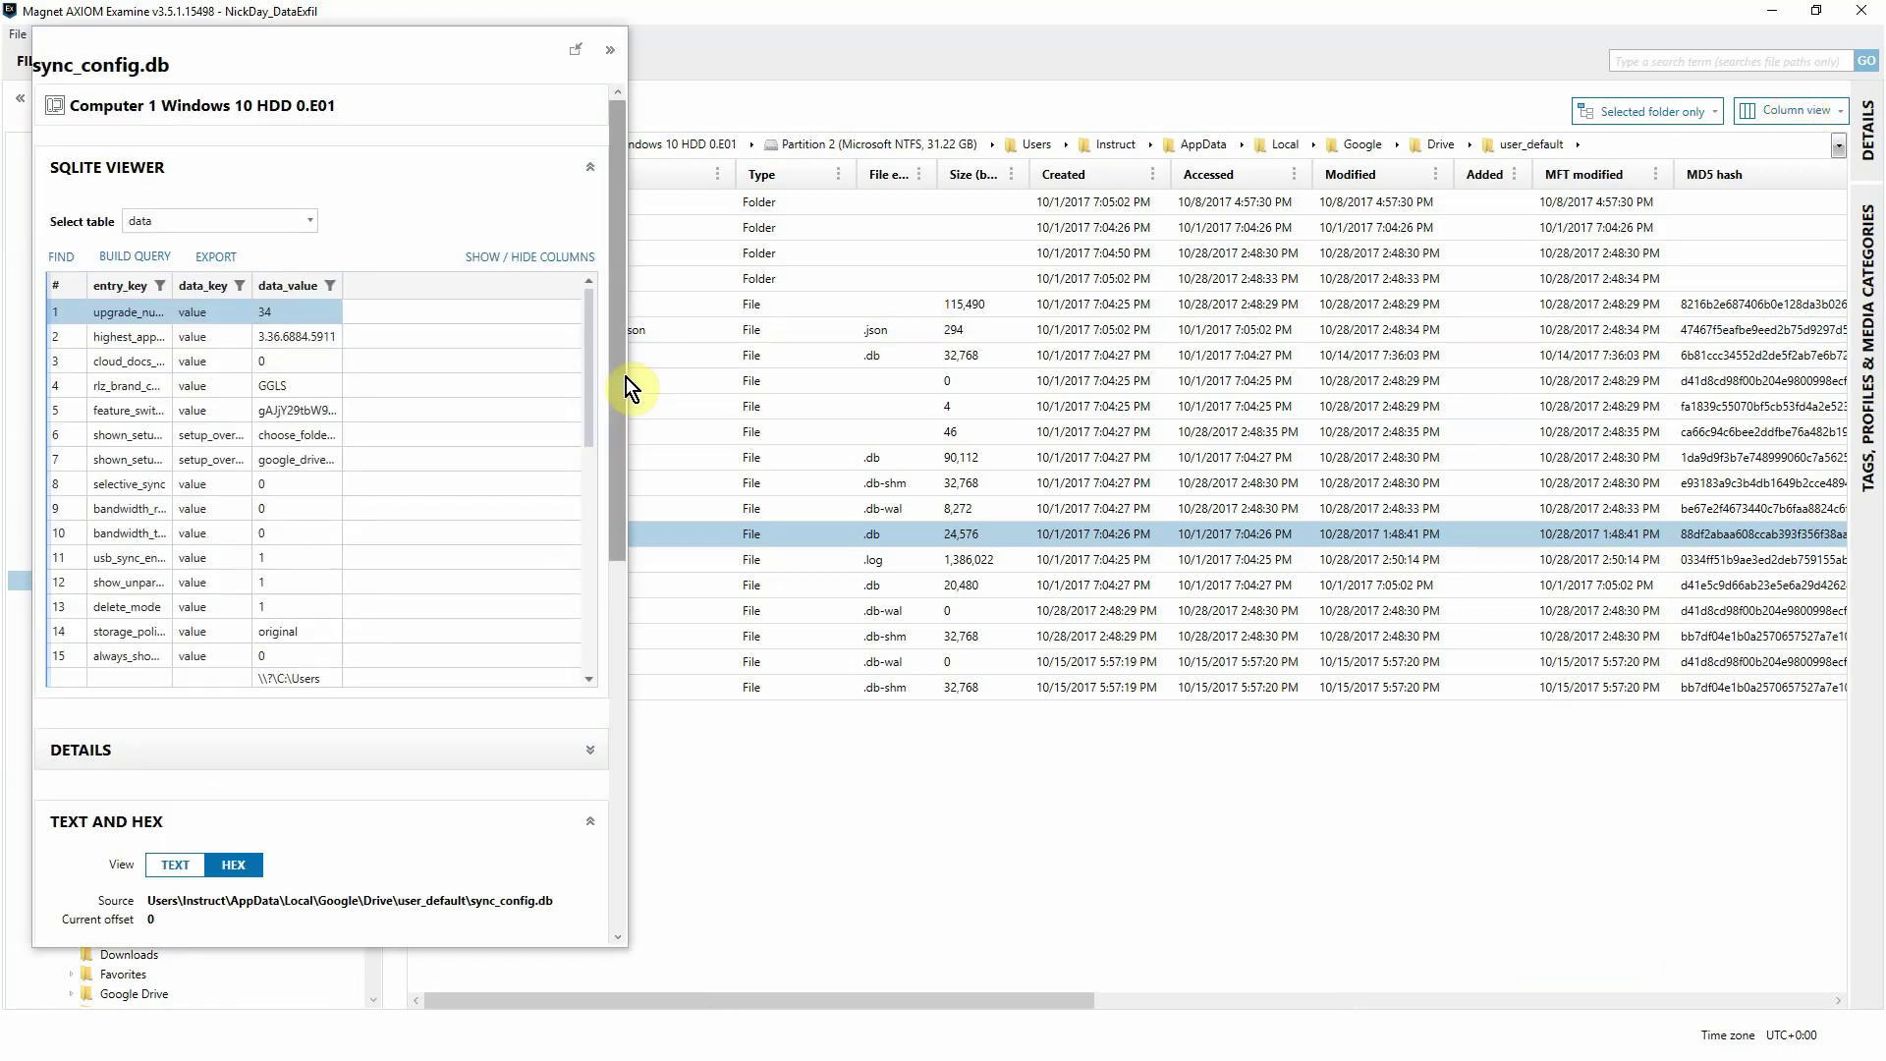
left_click_drag(629, 377, 1183, 485)
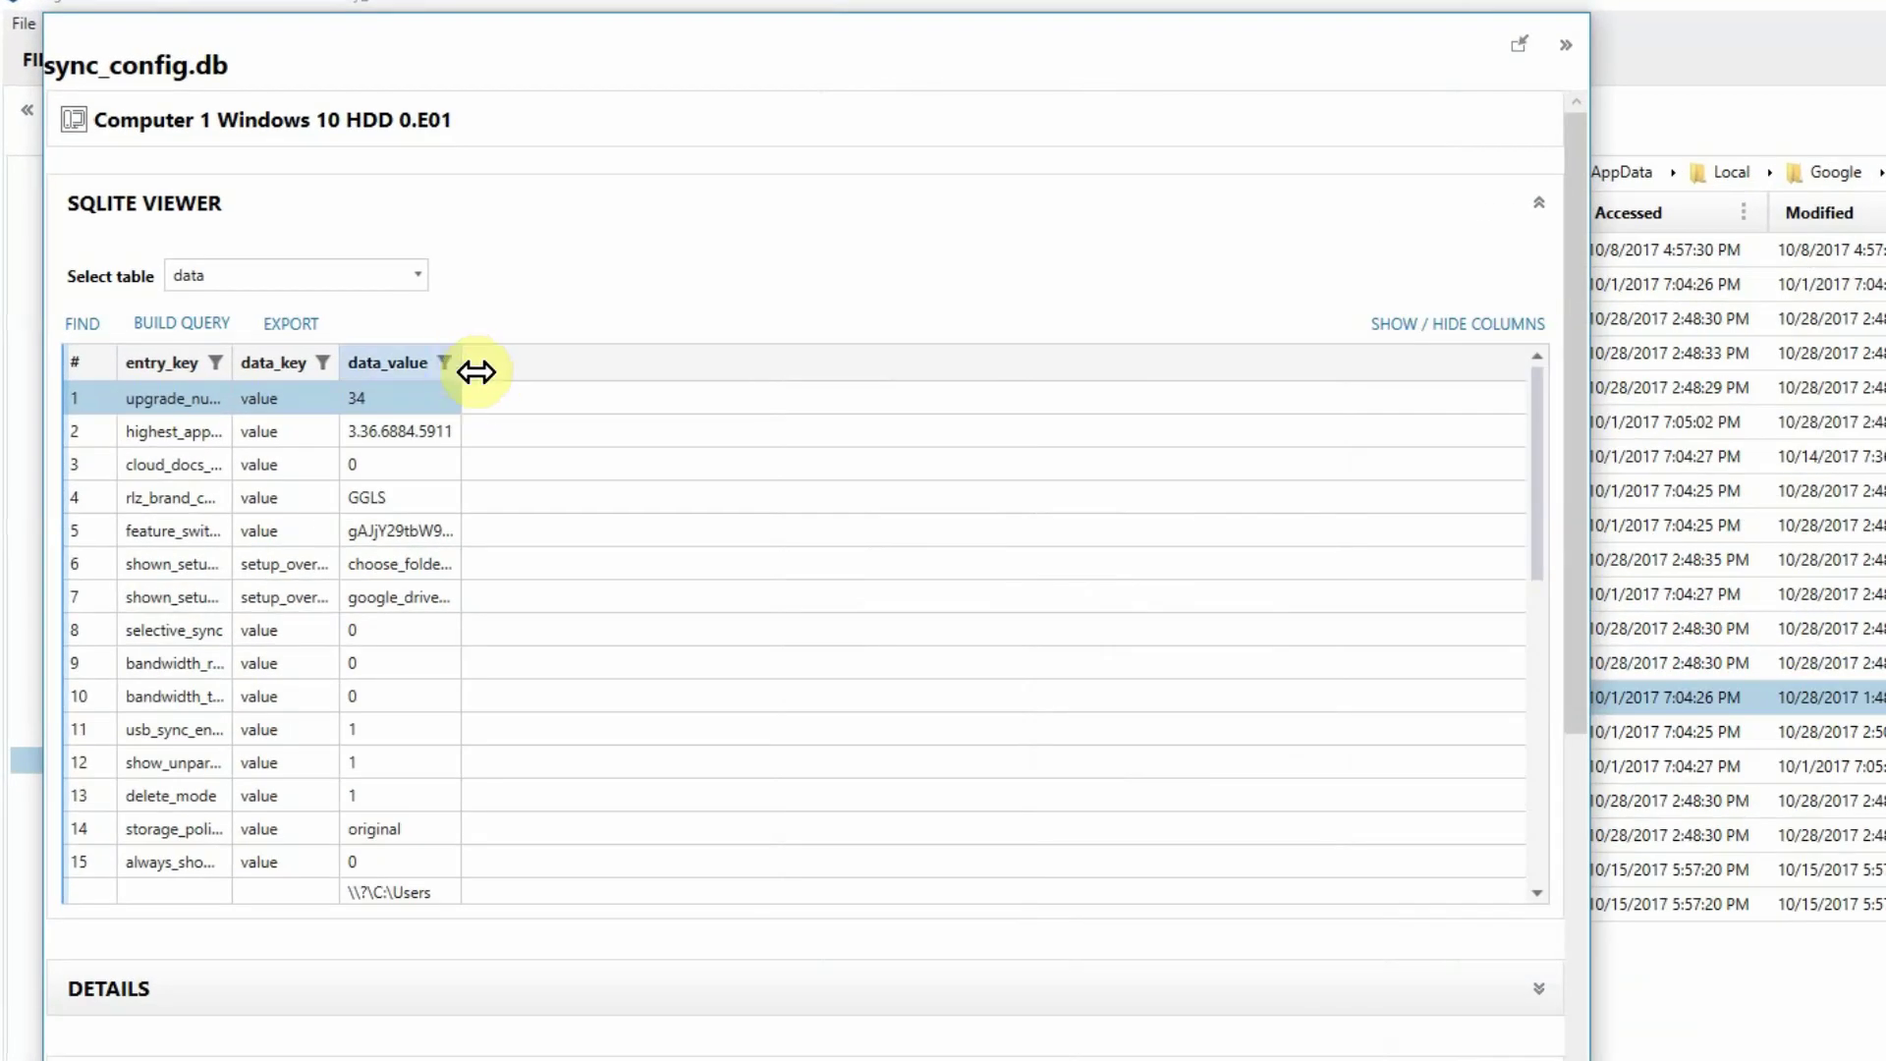
- Widen the data_value, data_key and entry_key columns, then select the account e-mail entry
left_click_drag(427, 343, 966, 402)
left_click_drag(337, 371, 656, 418)
left_click_drag(231, 362, 405, 401)
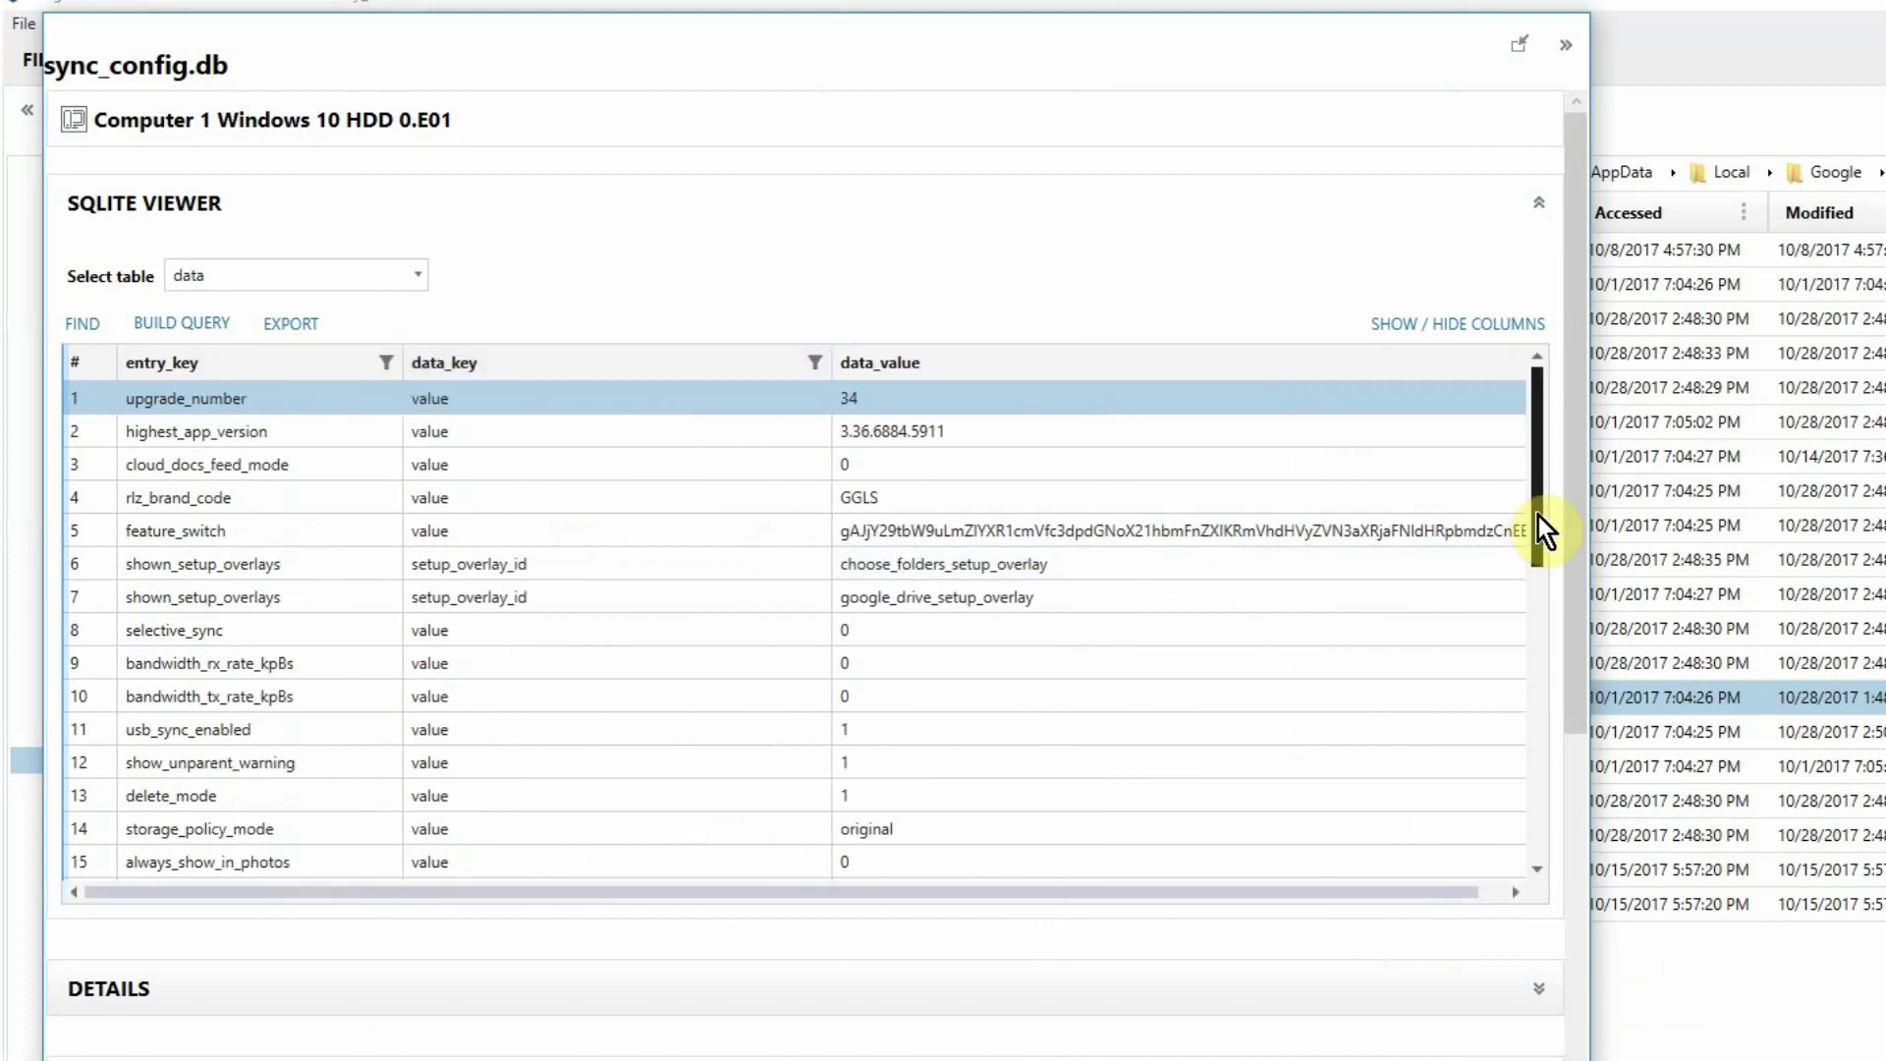
left_click_drag(1538, 516, 1539, 680)
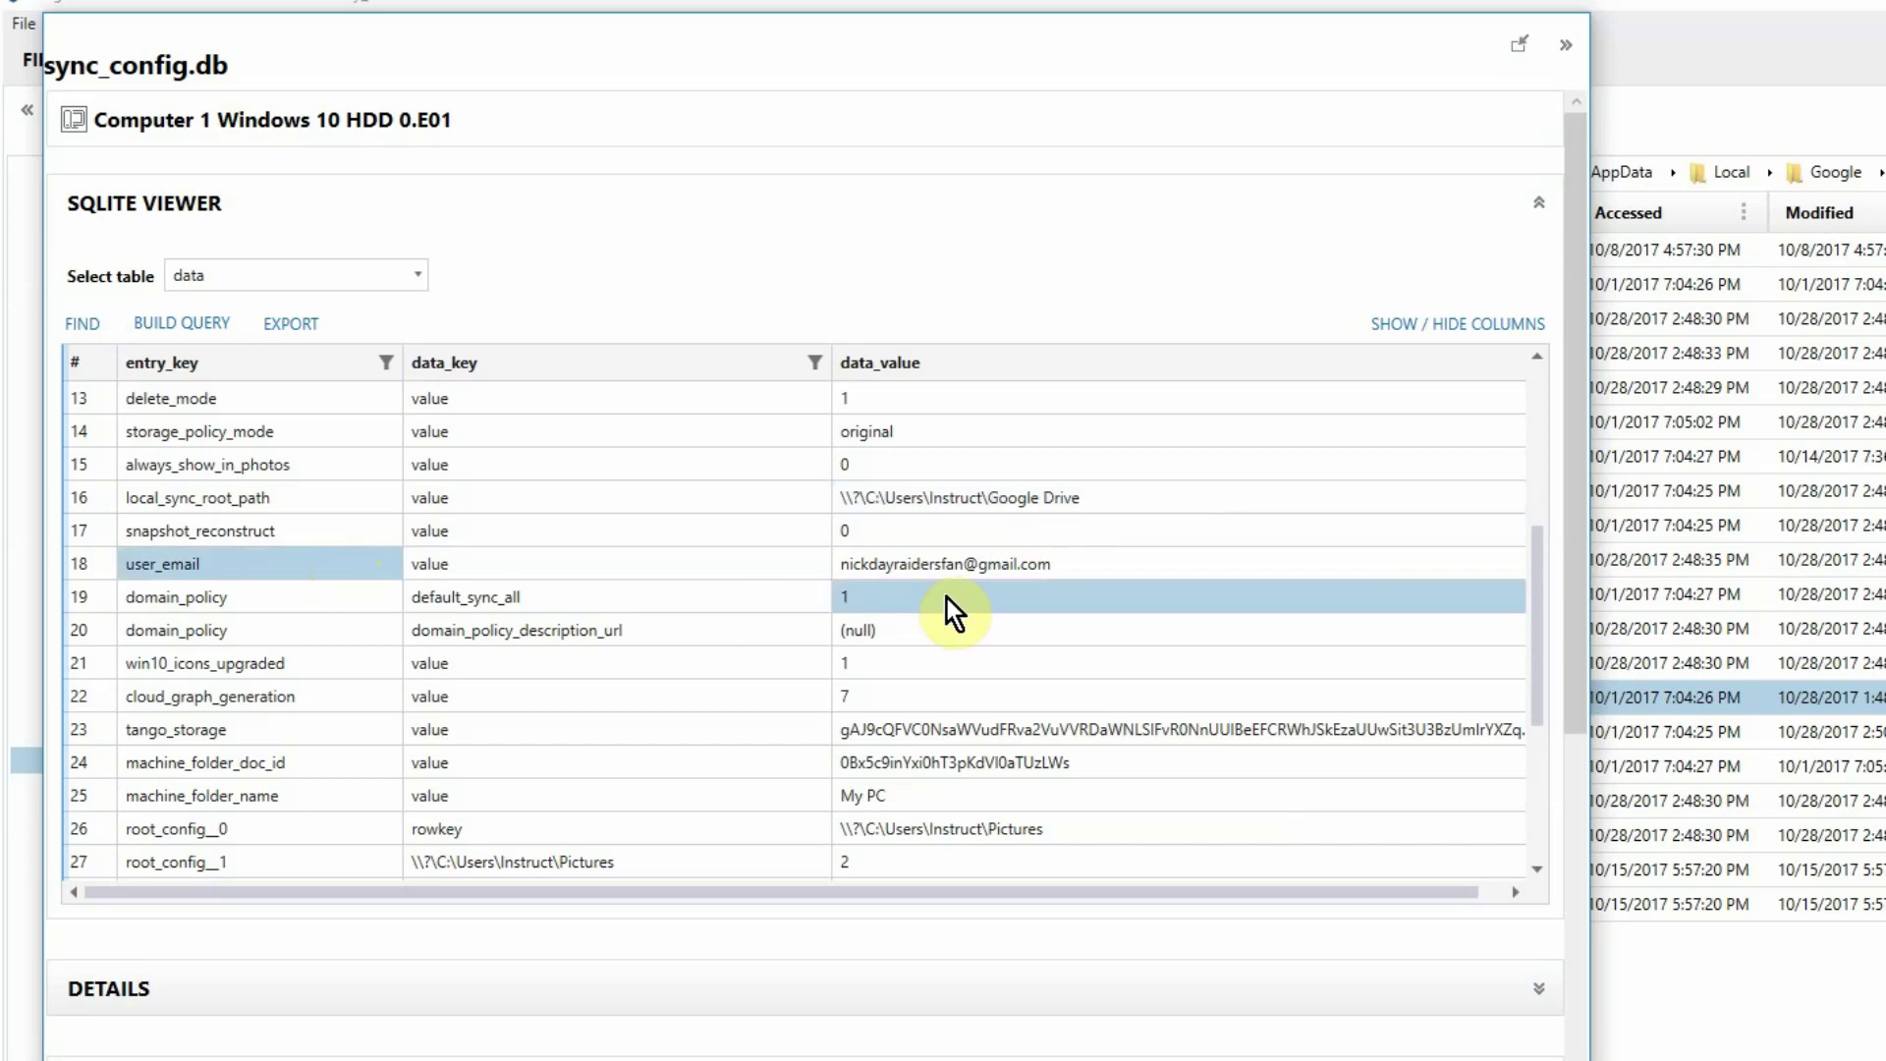
left_click(964, 569)
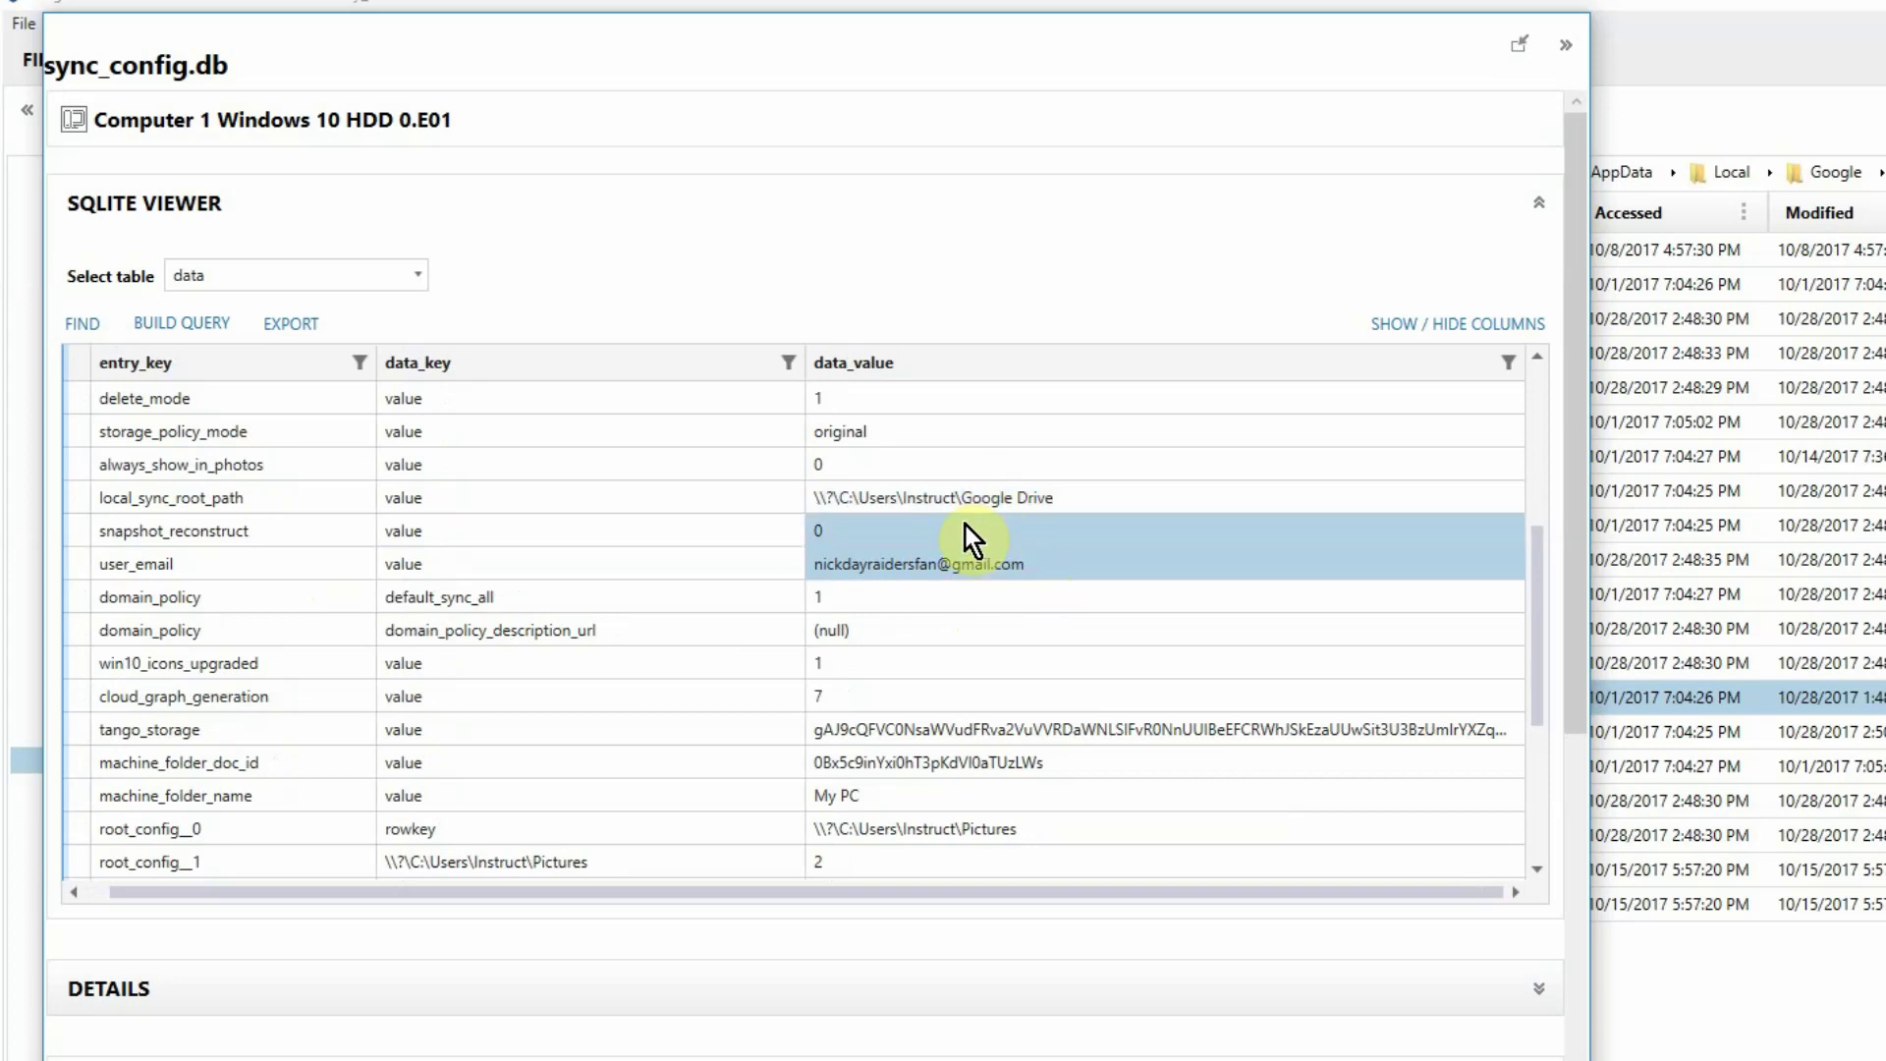
- Close sync_config.db and show snapshot.db's cloud_entry table in a widened viewer moved right
left_click(1520, 51)
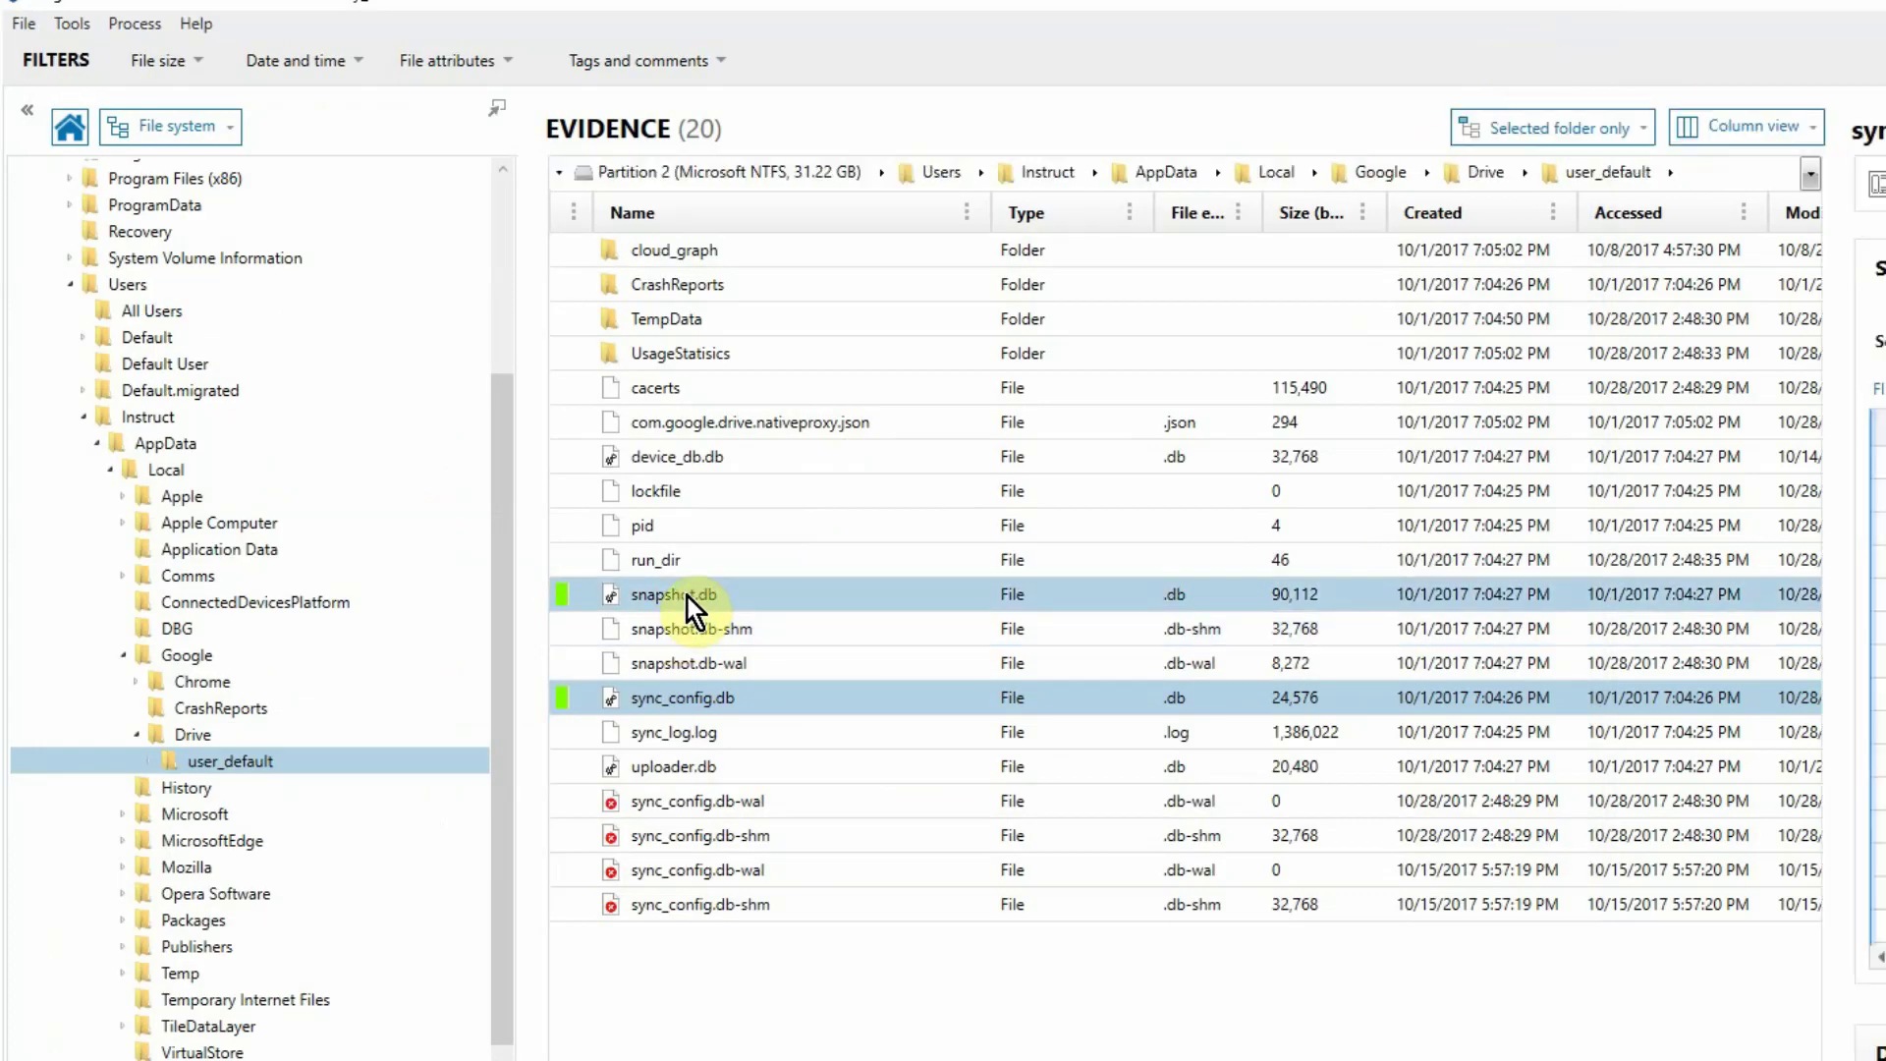
left_click(691, 596)
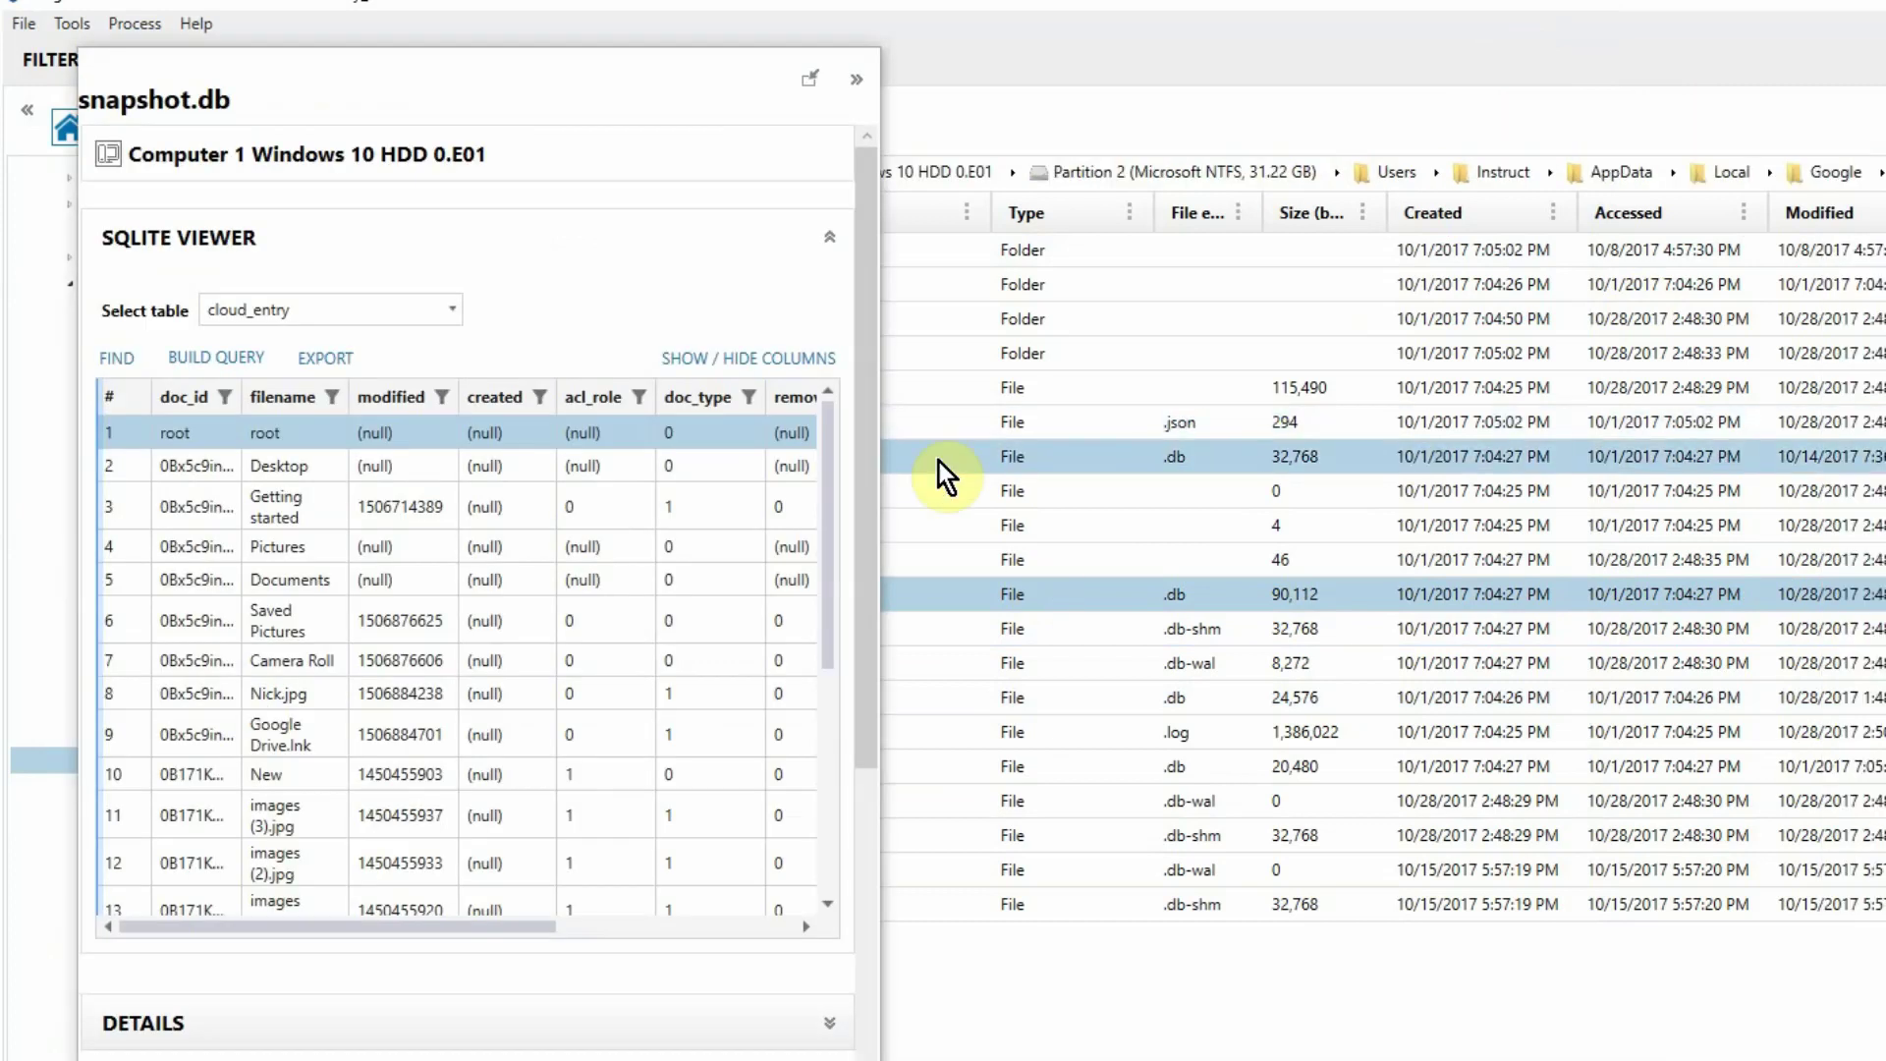
left_click_drag(881, 469, 1885, 604)
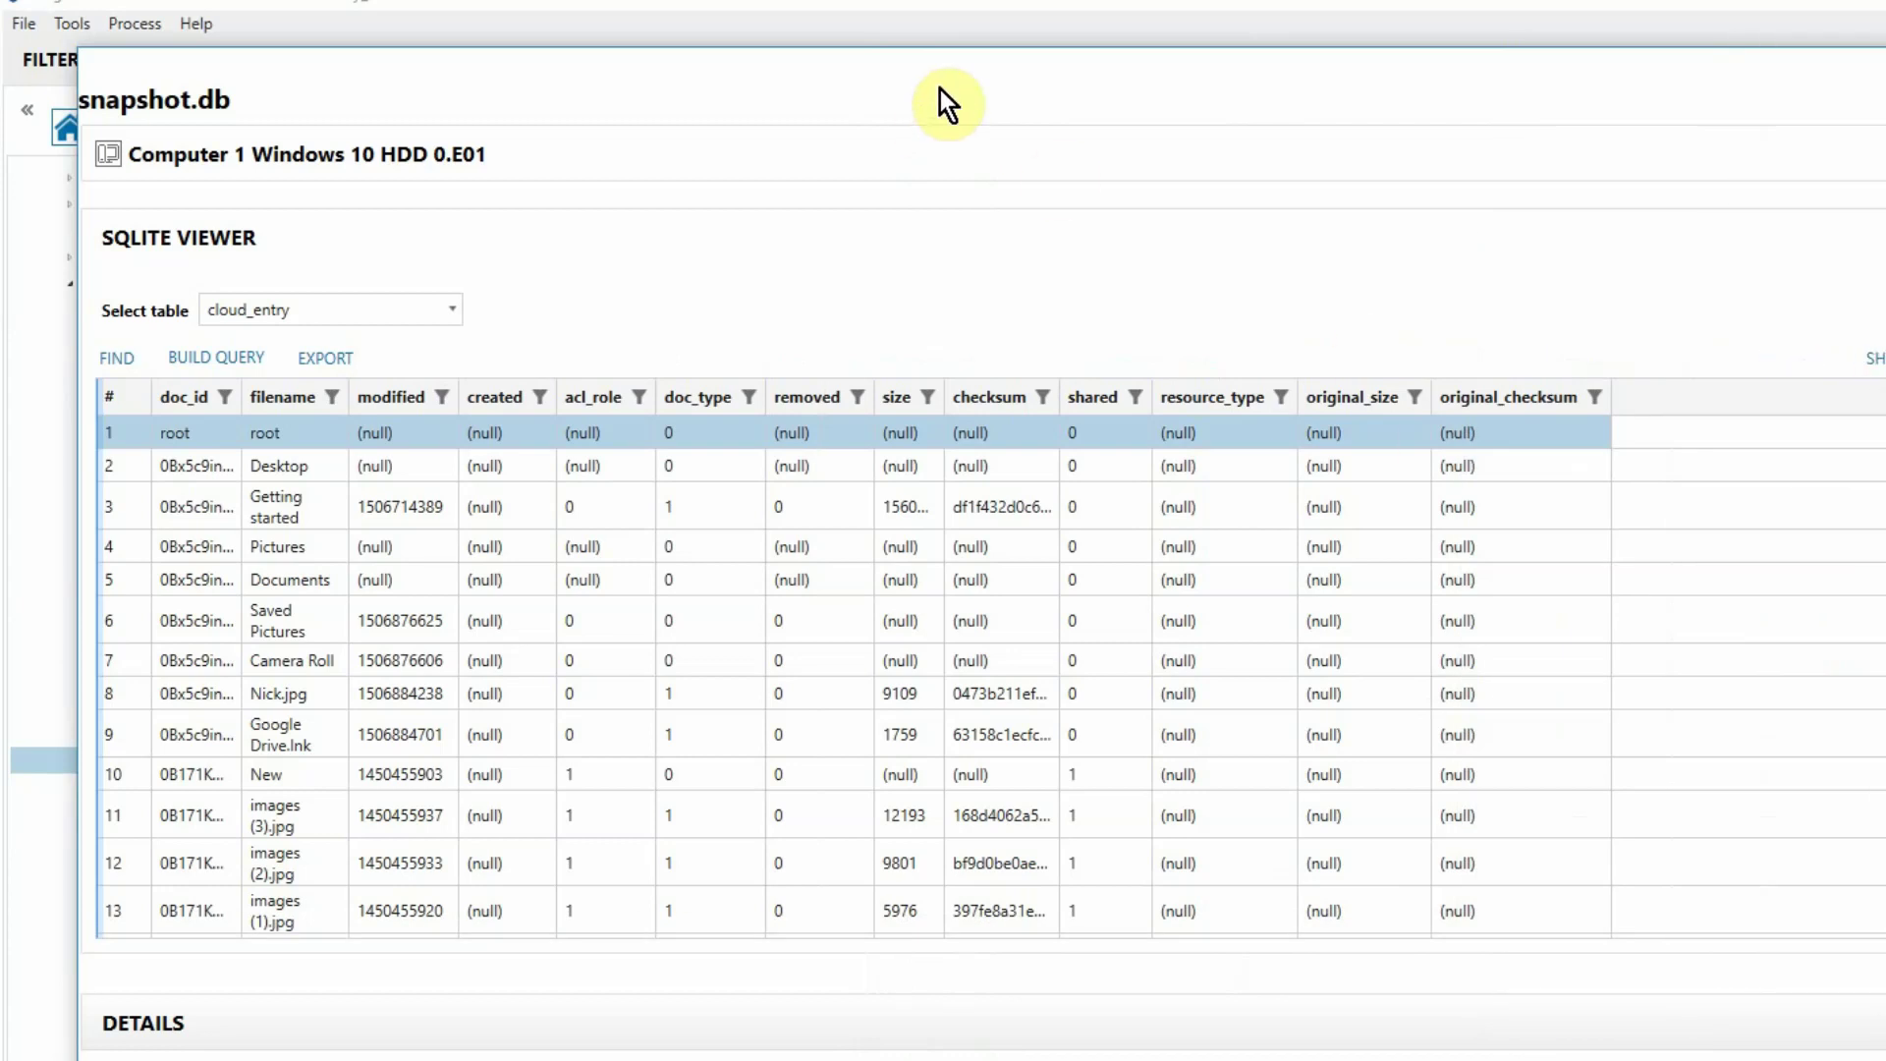
left_click_drag(940, 90, 1102, 59)
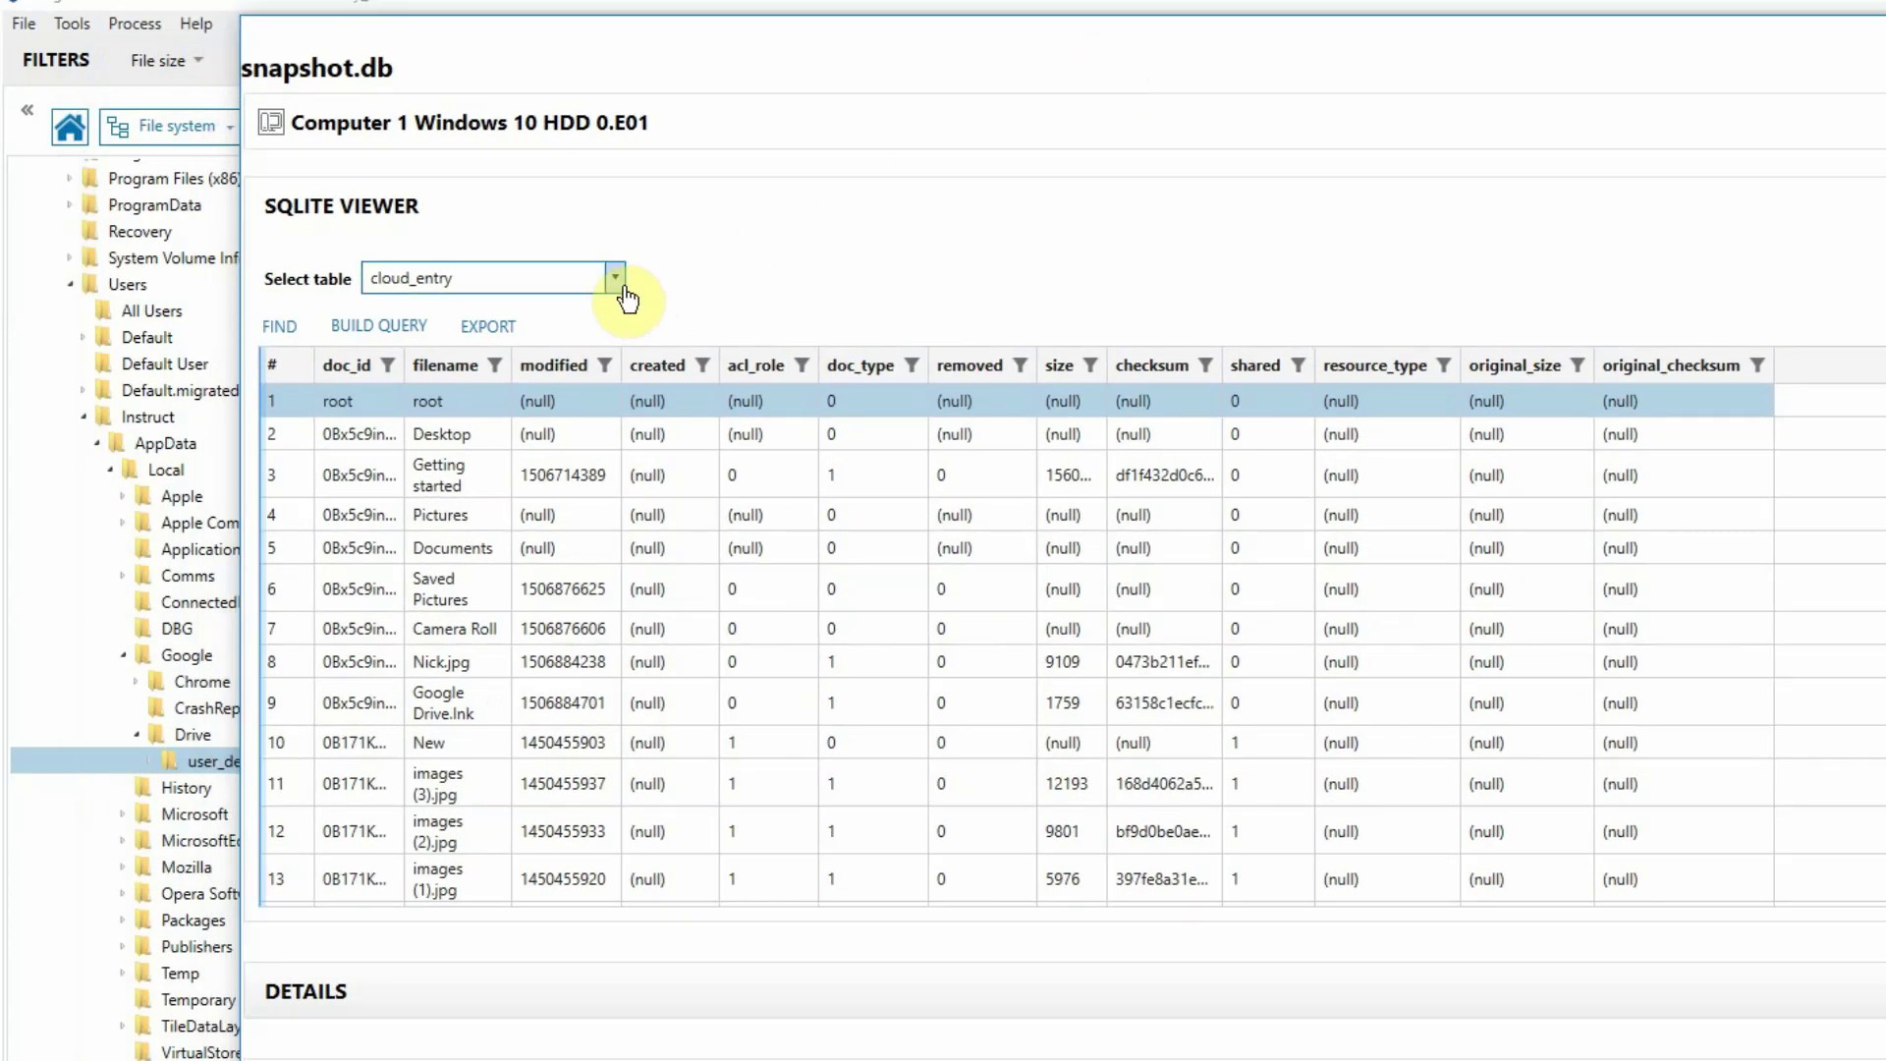
left_click(616, 283)
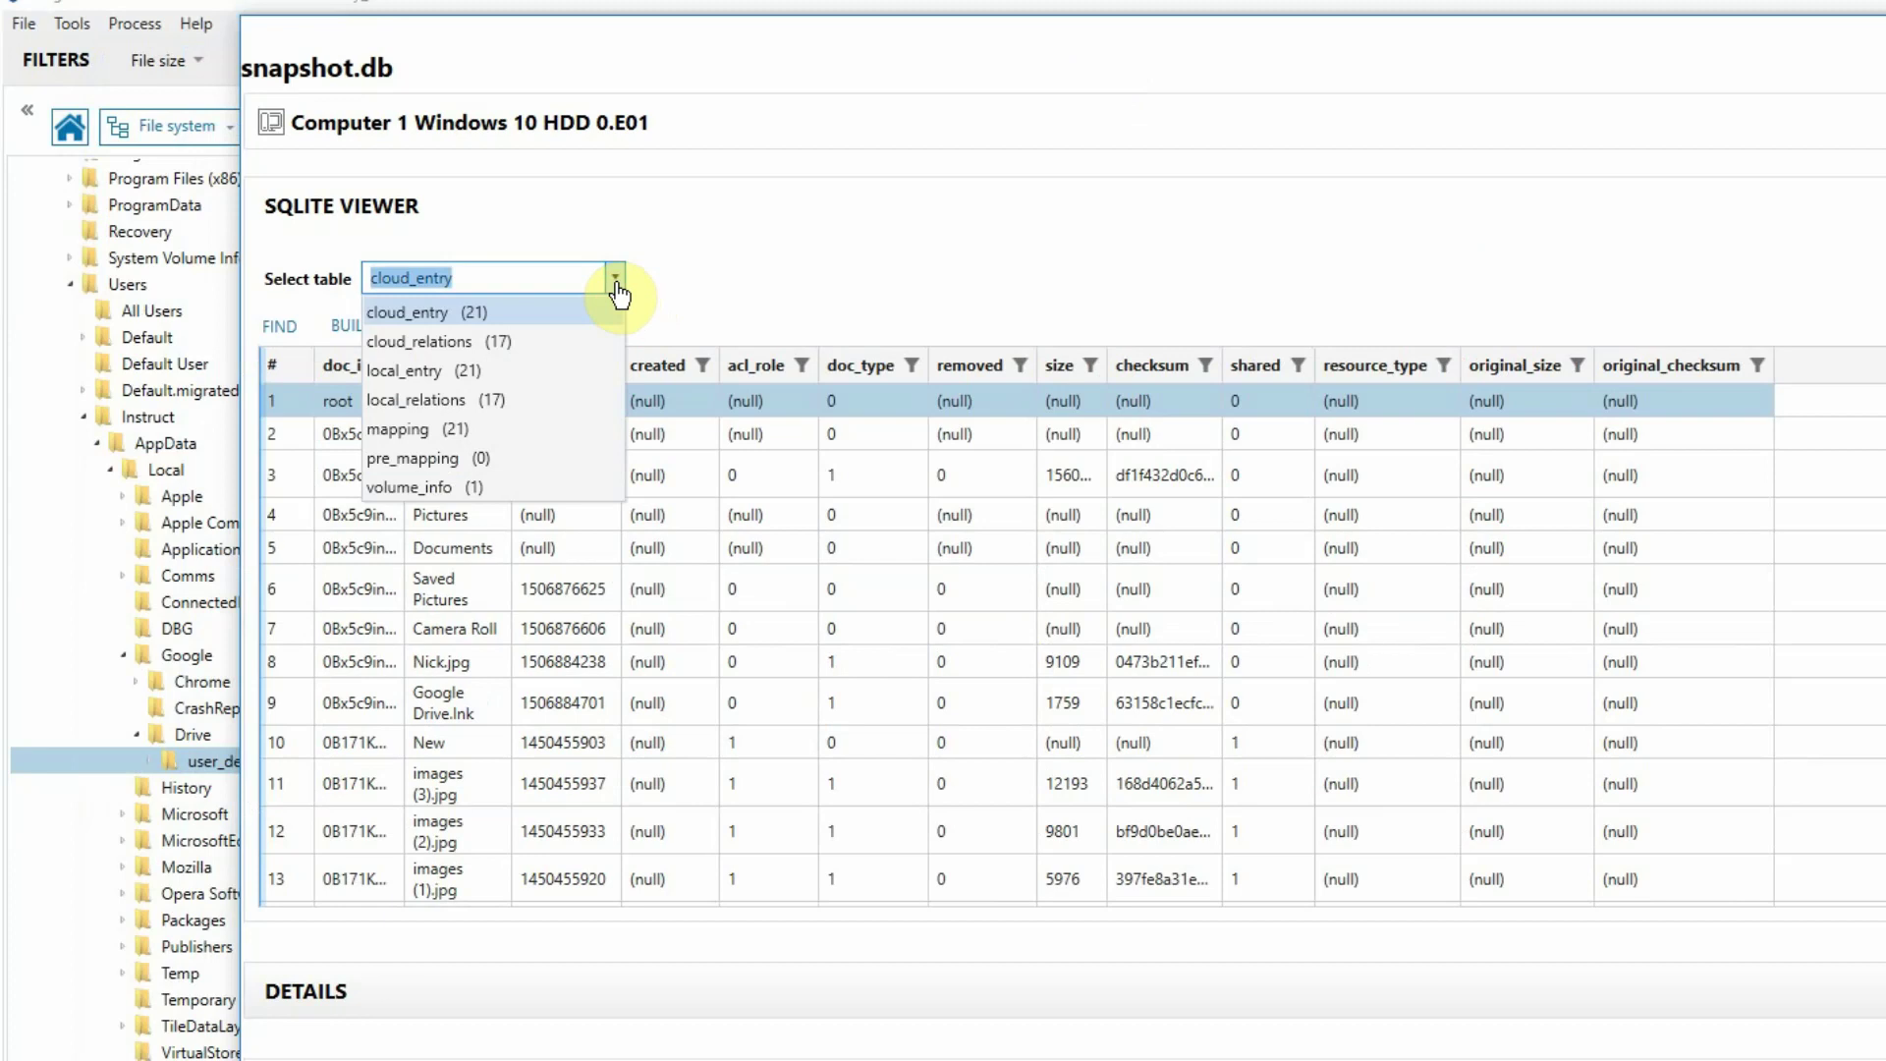
- Show the local_entry table and widen its inode, checksum, size and filename columns
left_click(475, 375)
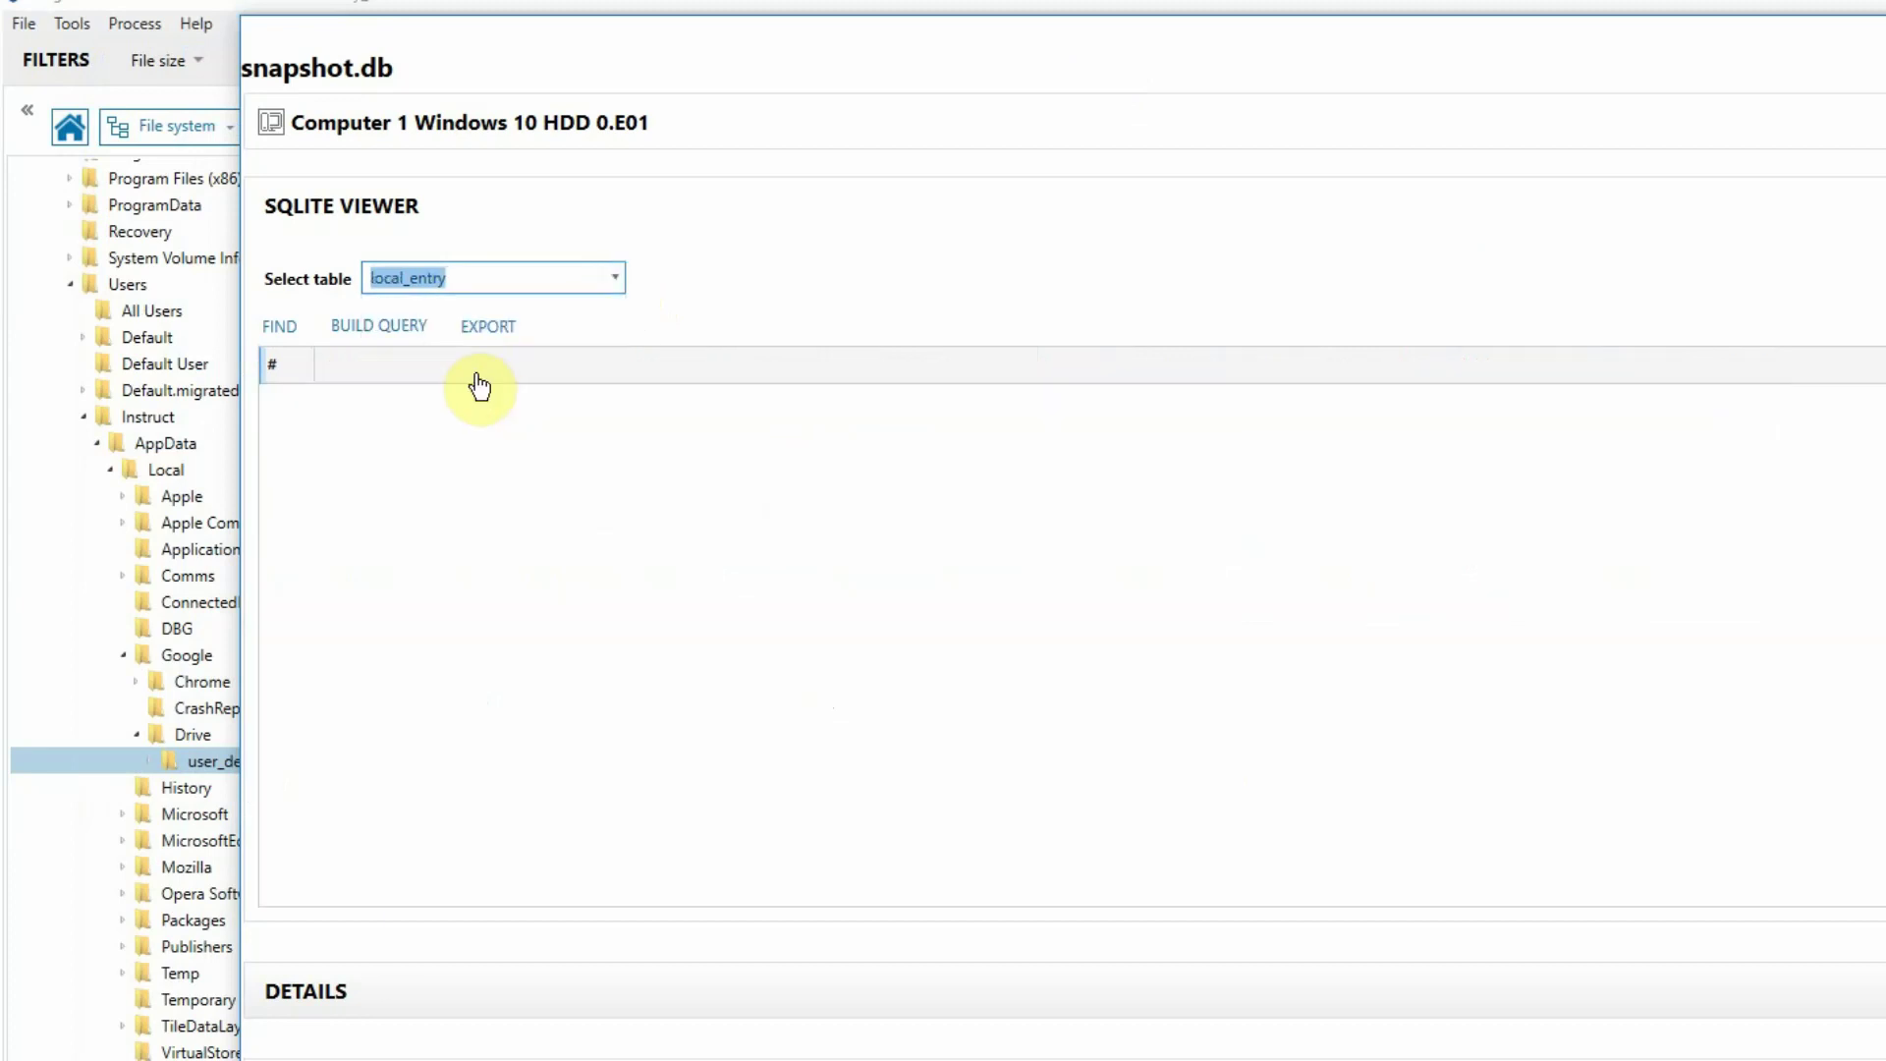
left_click_drag(397, 367, 1245, 374)
left_click_drag(1365, 370, 1431, 374)
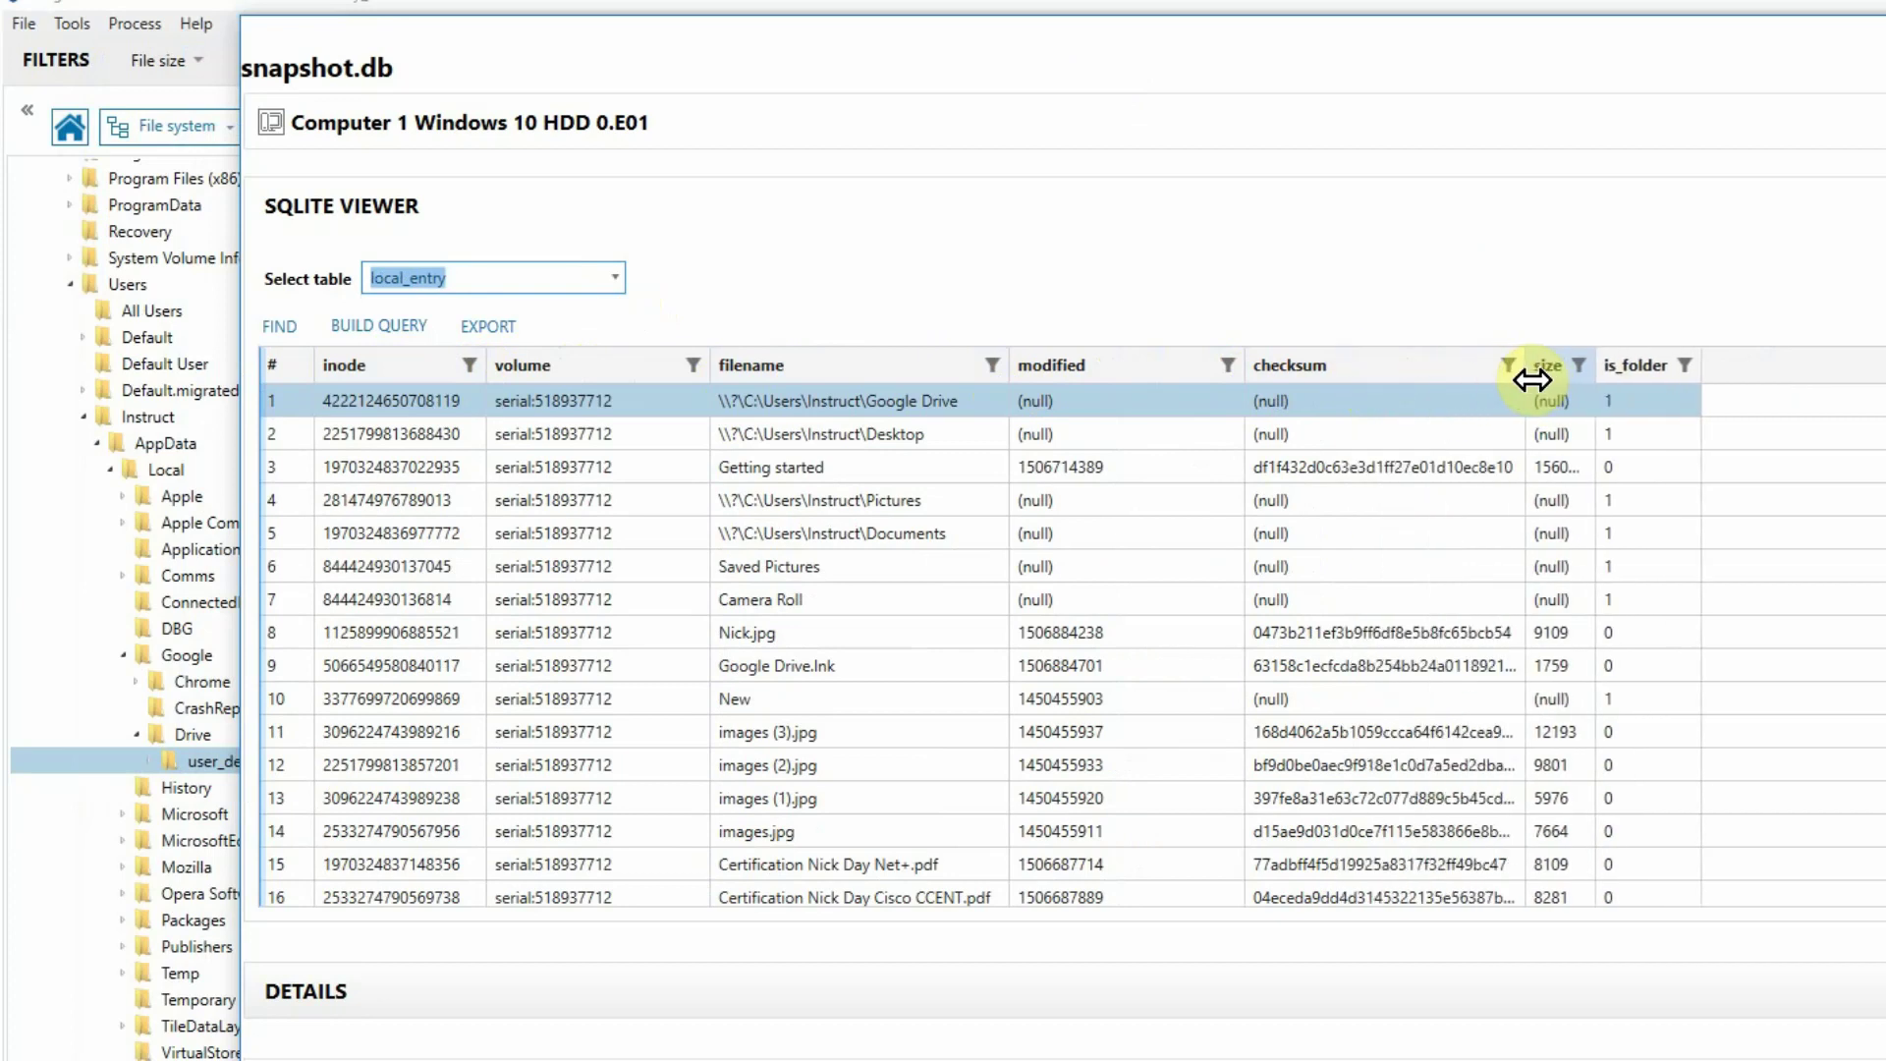
left_click_drag(1598, 379, 1869, 361)
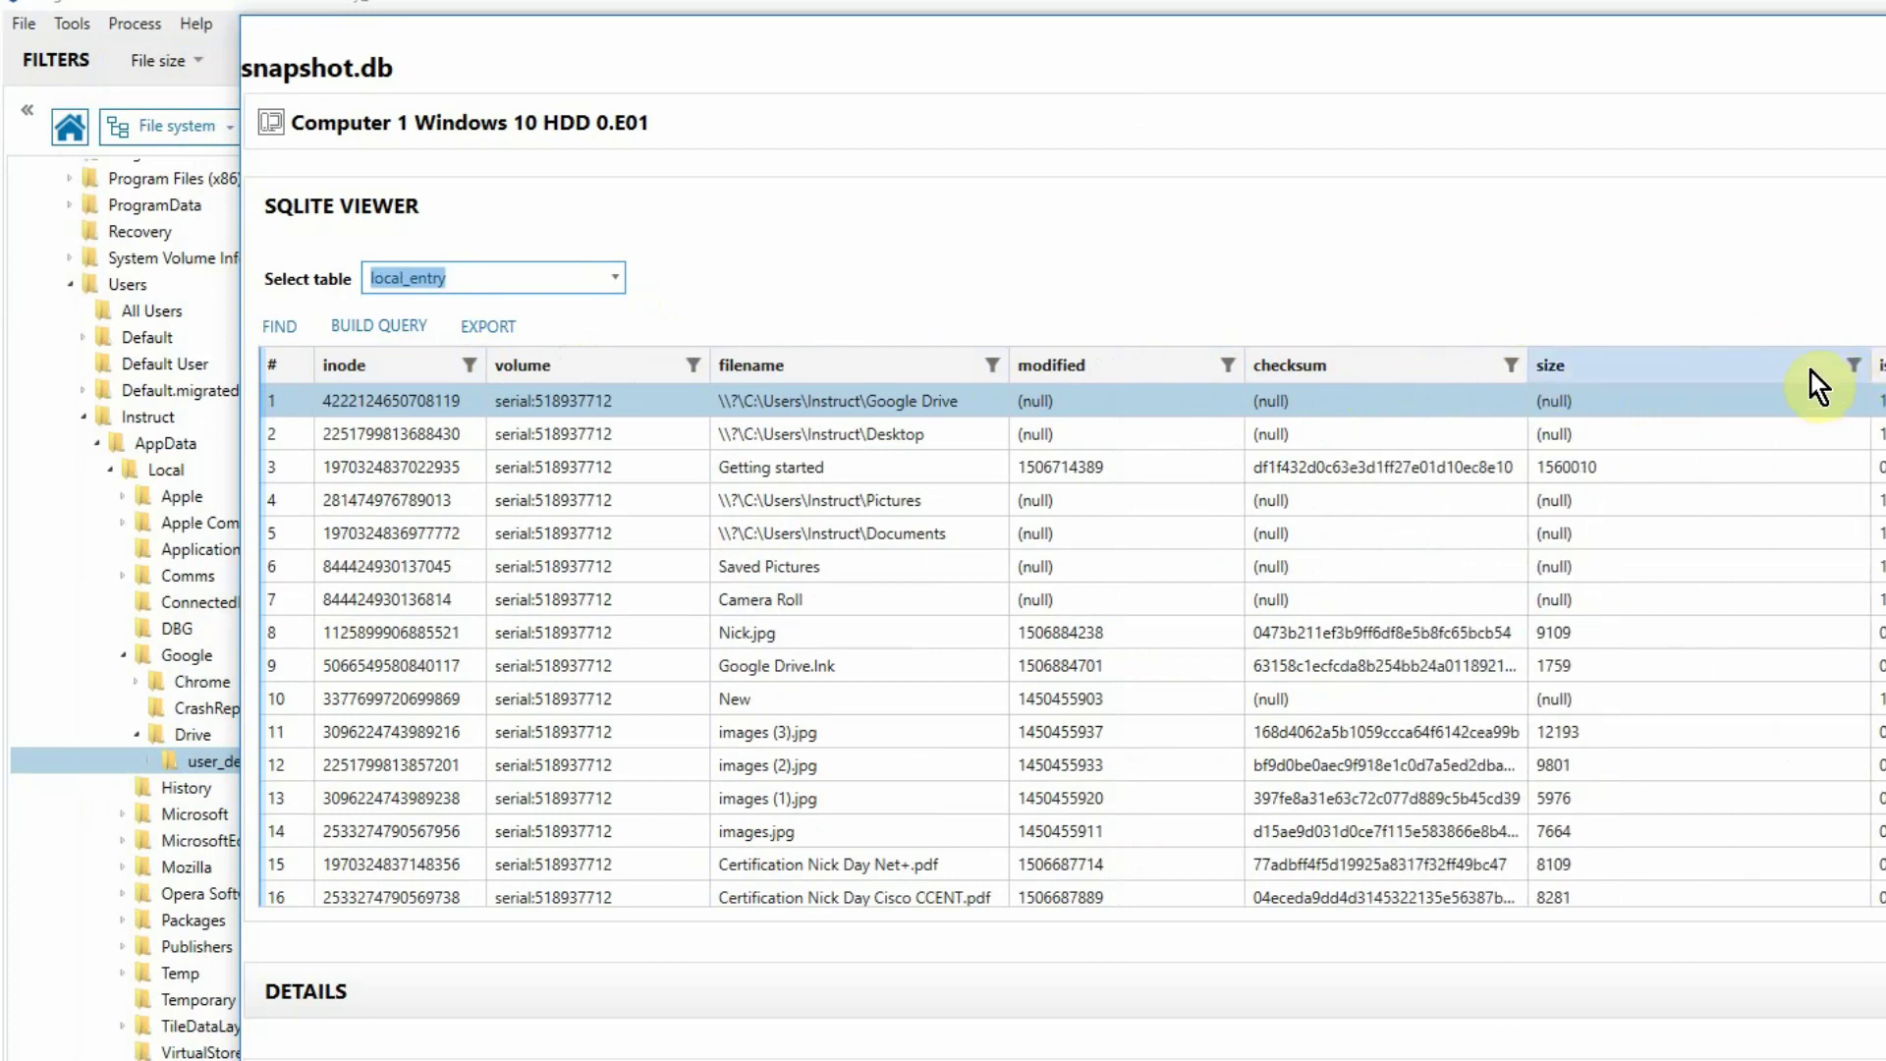
left_click_drag(1012, 374, 1080, 374)
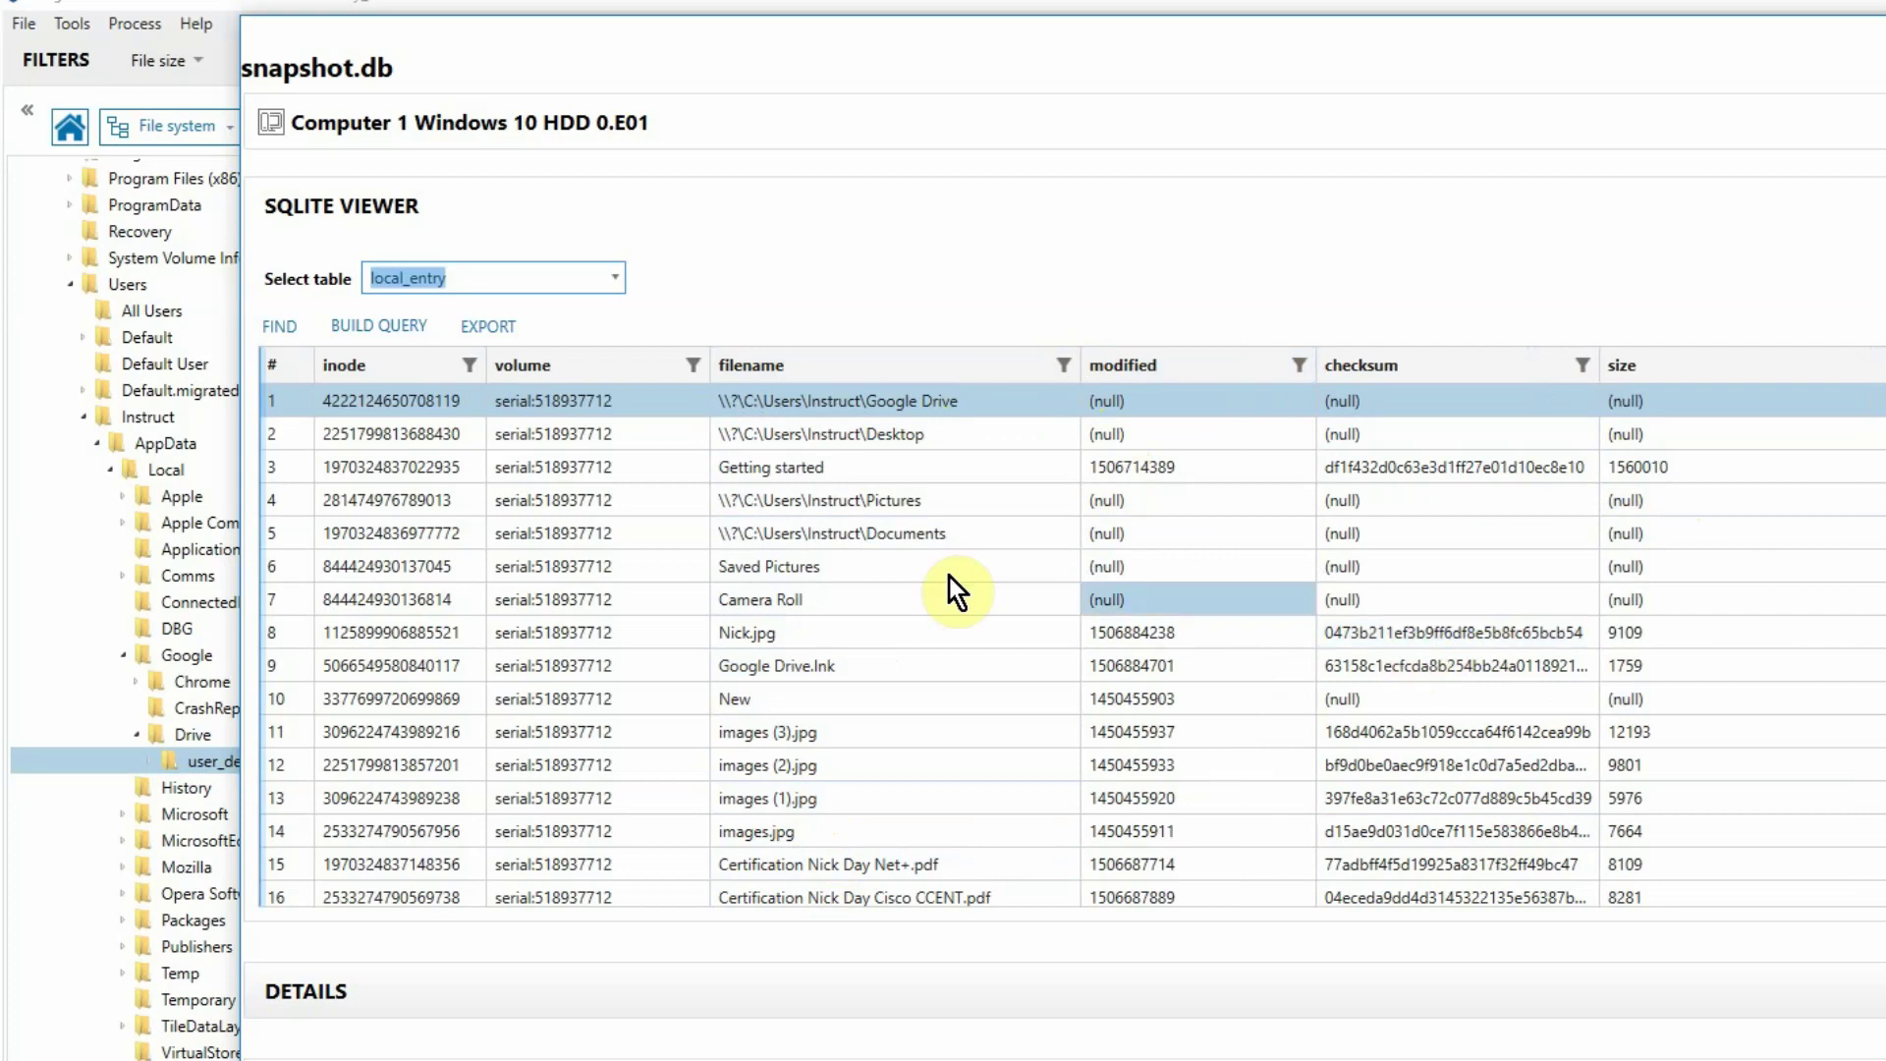
left_click(390, 337)
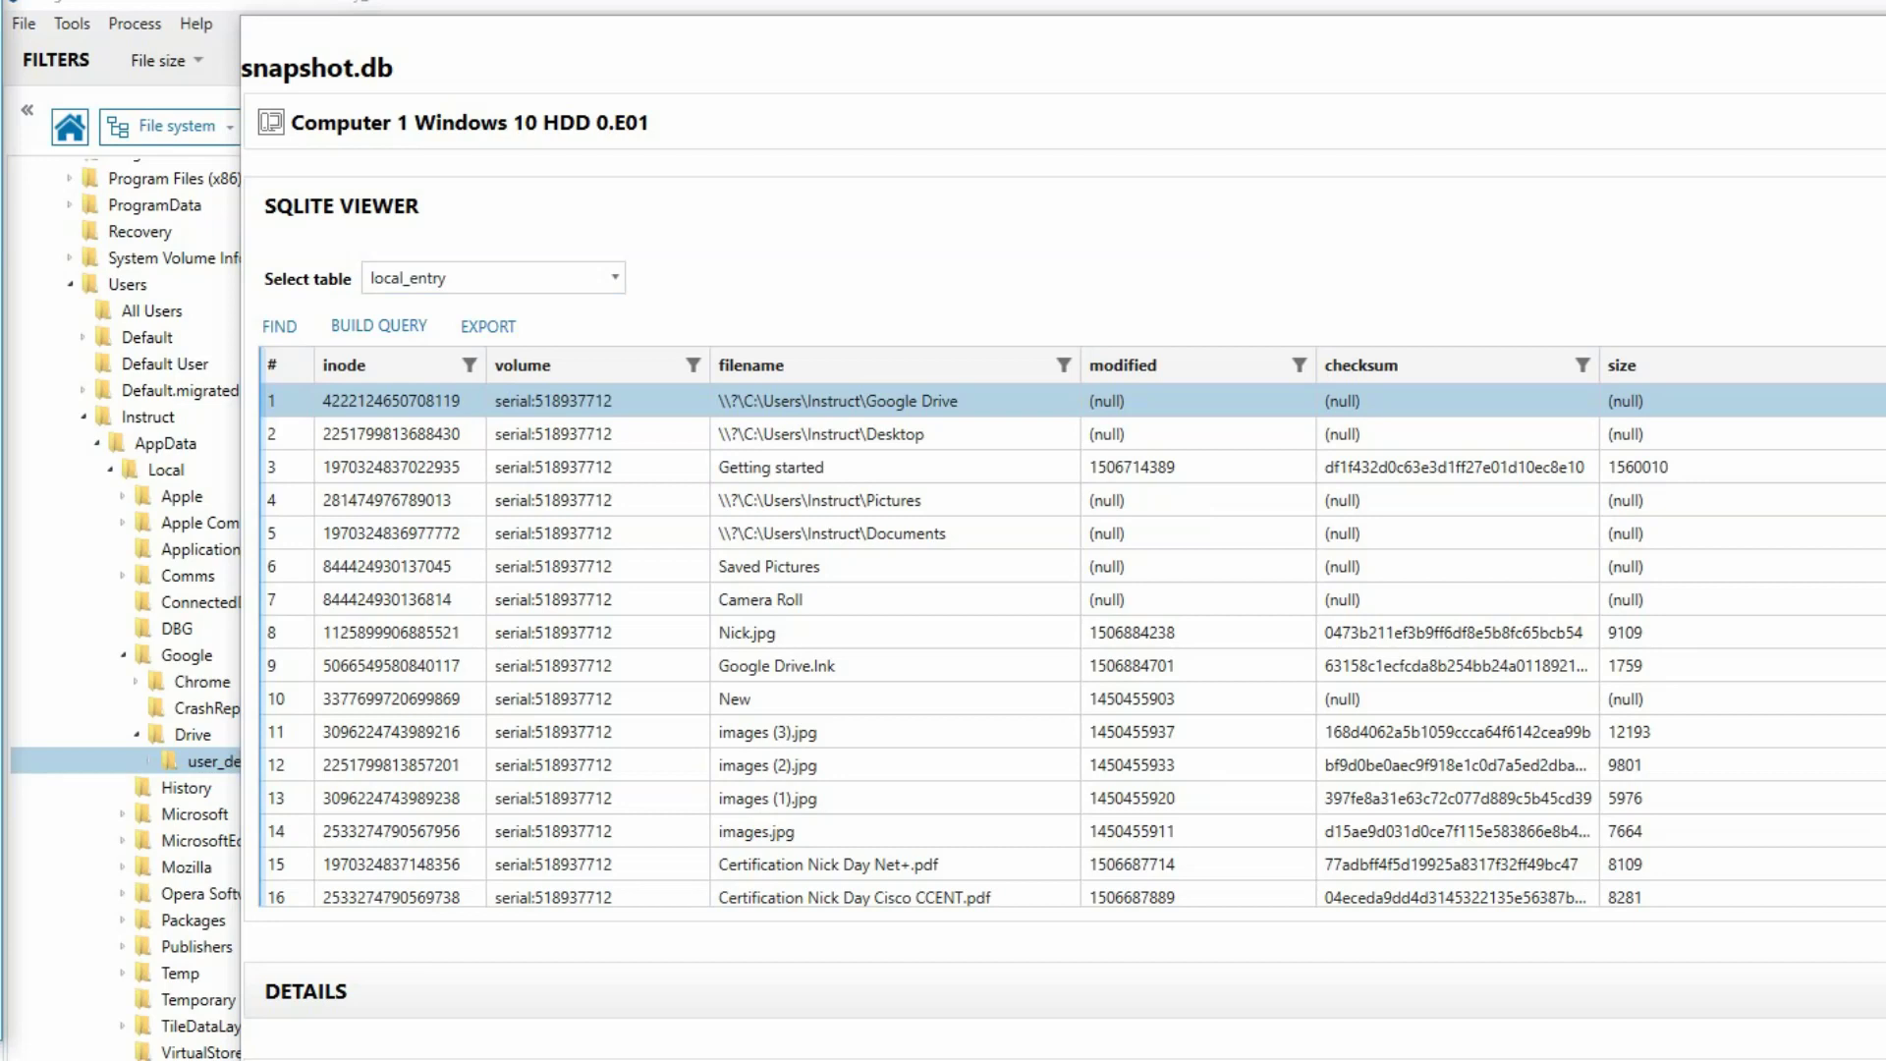
- Run a pasted SELECT query keeping only local_entry rows where checksum is NOT null
left_click(401, 332)
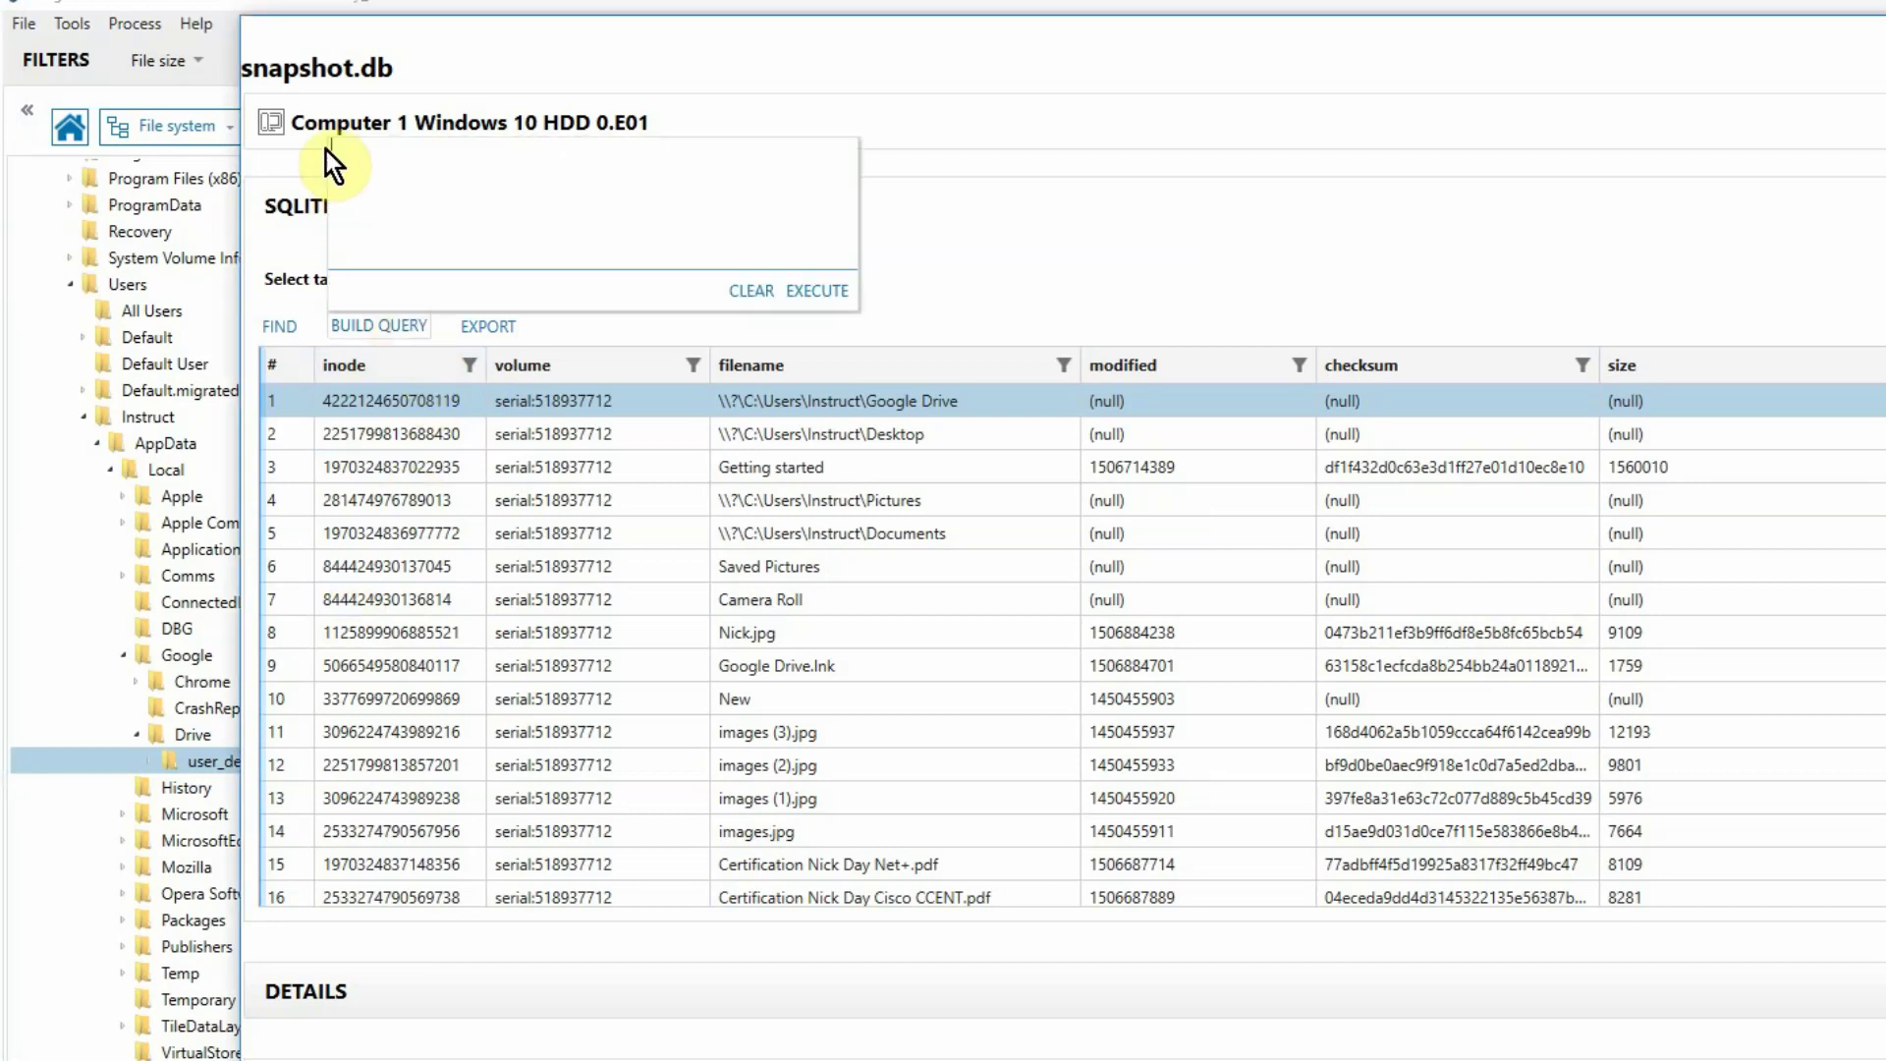
left_click(326, 150)
type("select * from local_entry where checksum NOT null")
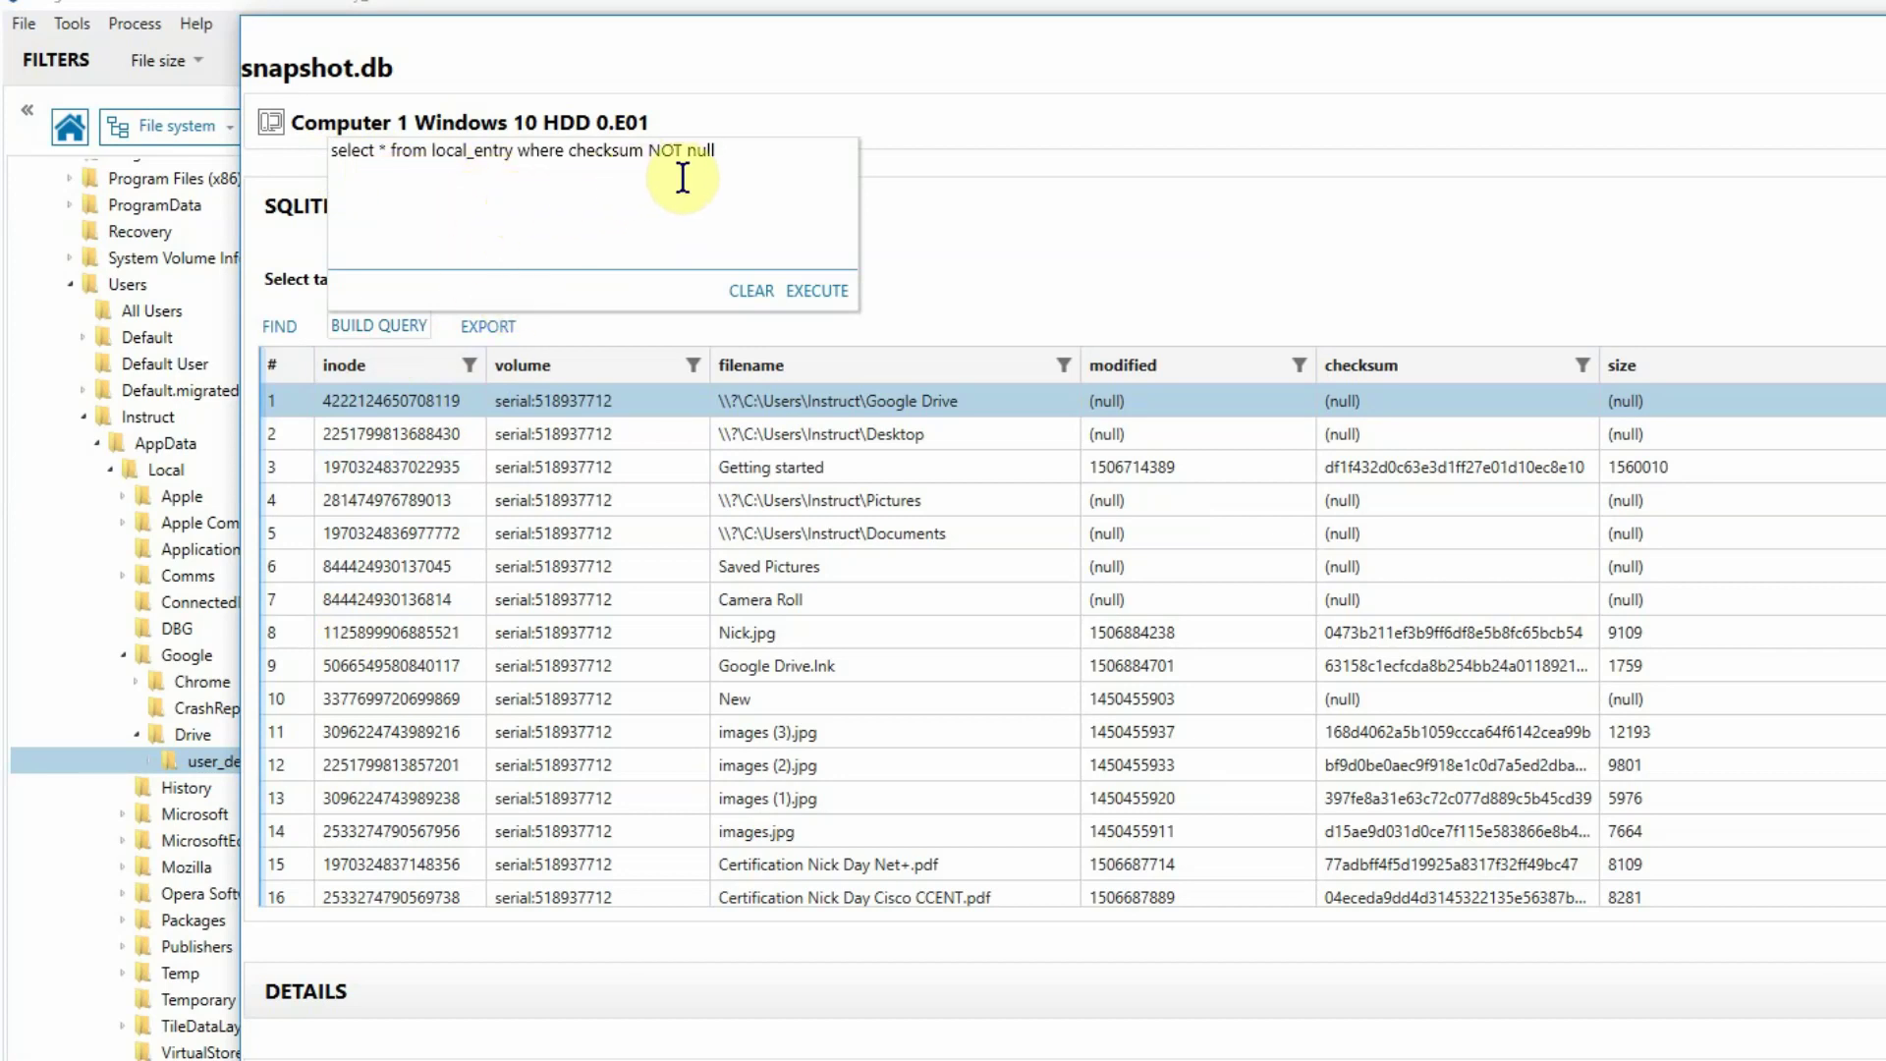
left_click(823, 292)
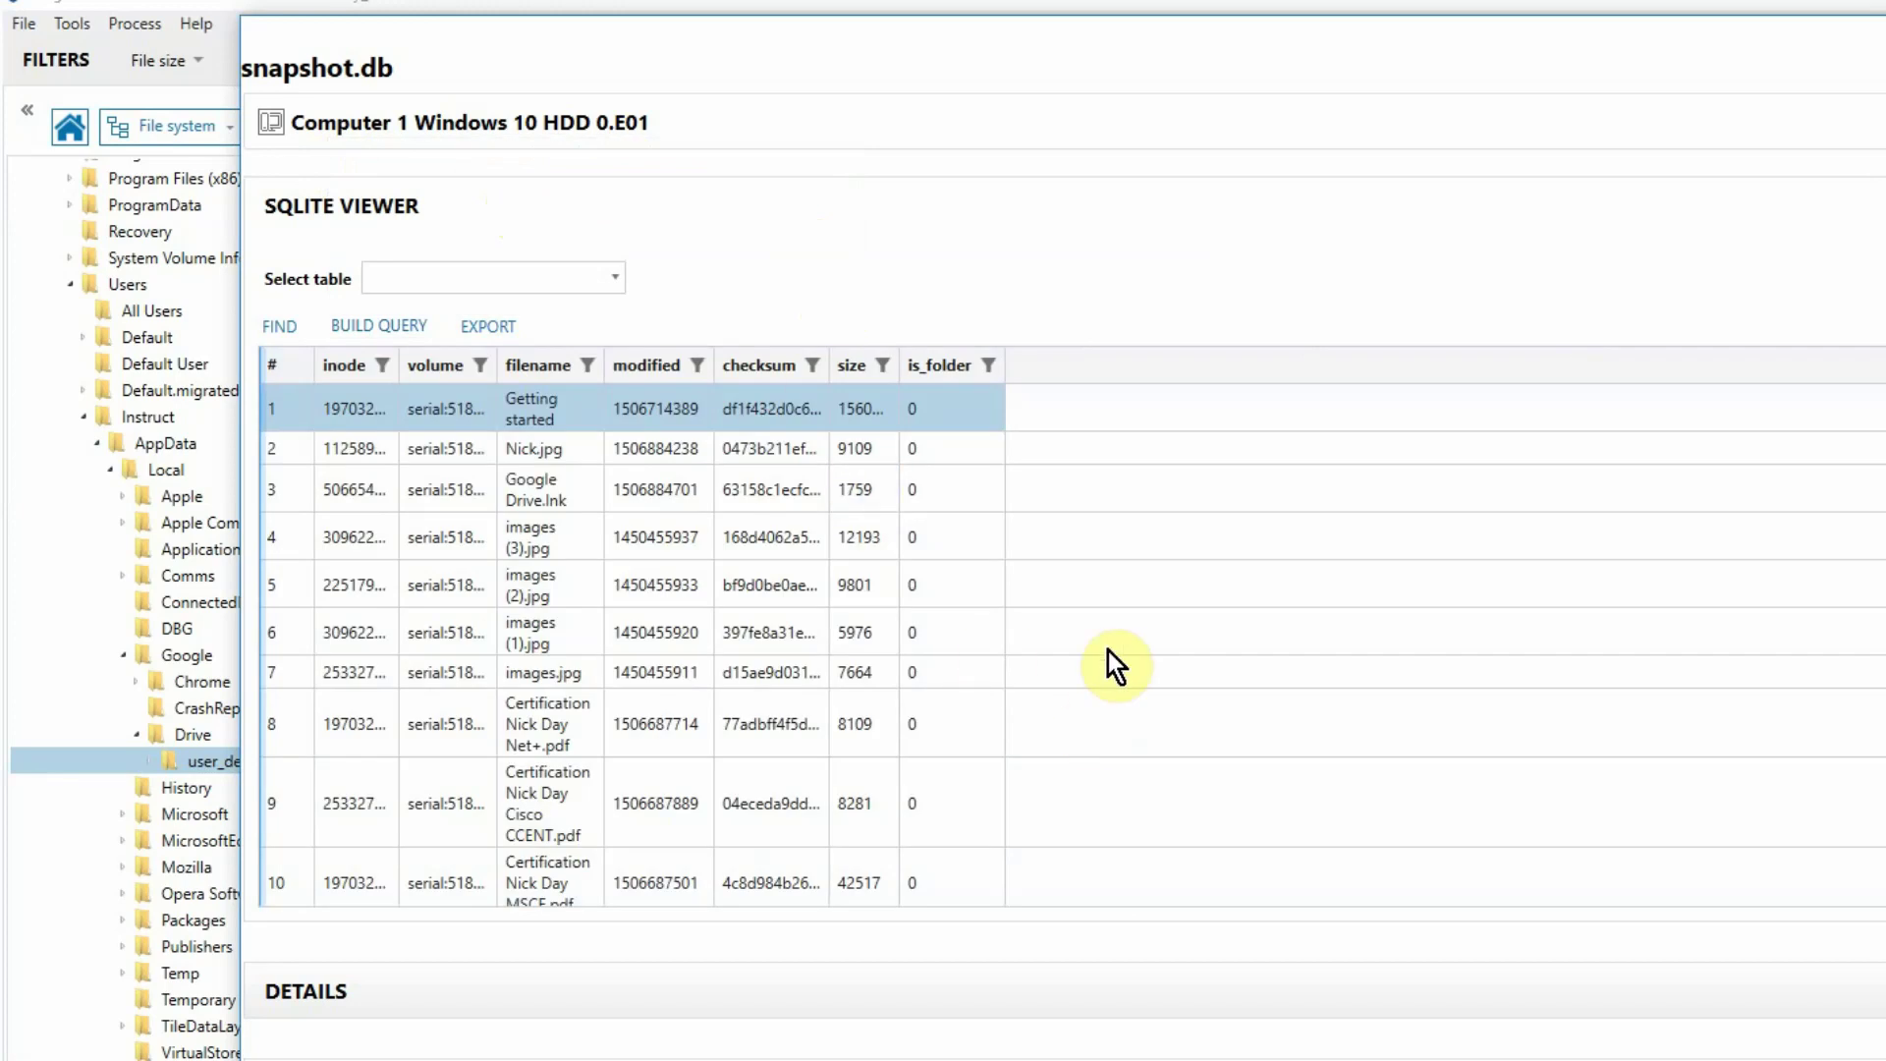
- Widen the filename, modified and checksum columns so full values show
left_click_drag(604, 371, 894, 434)
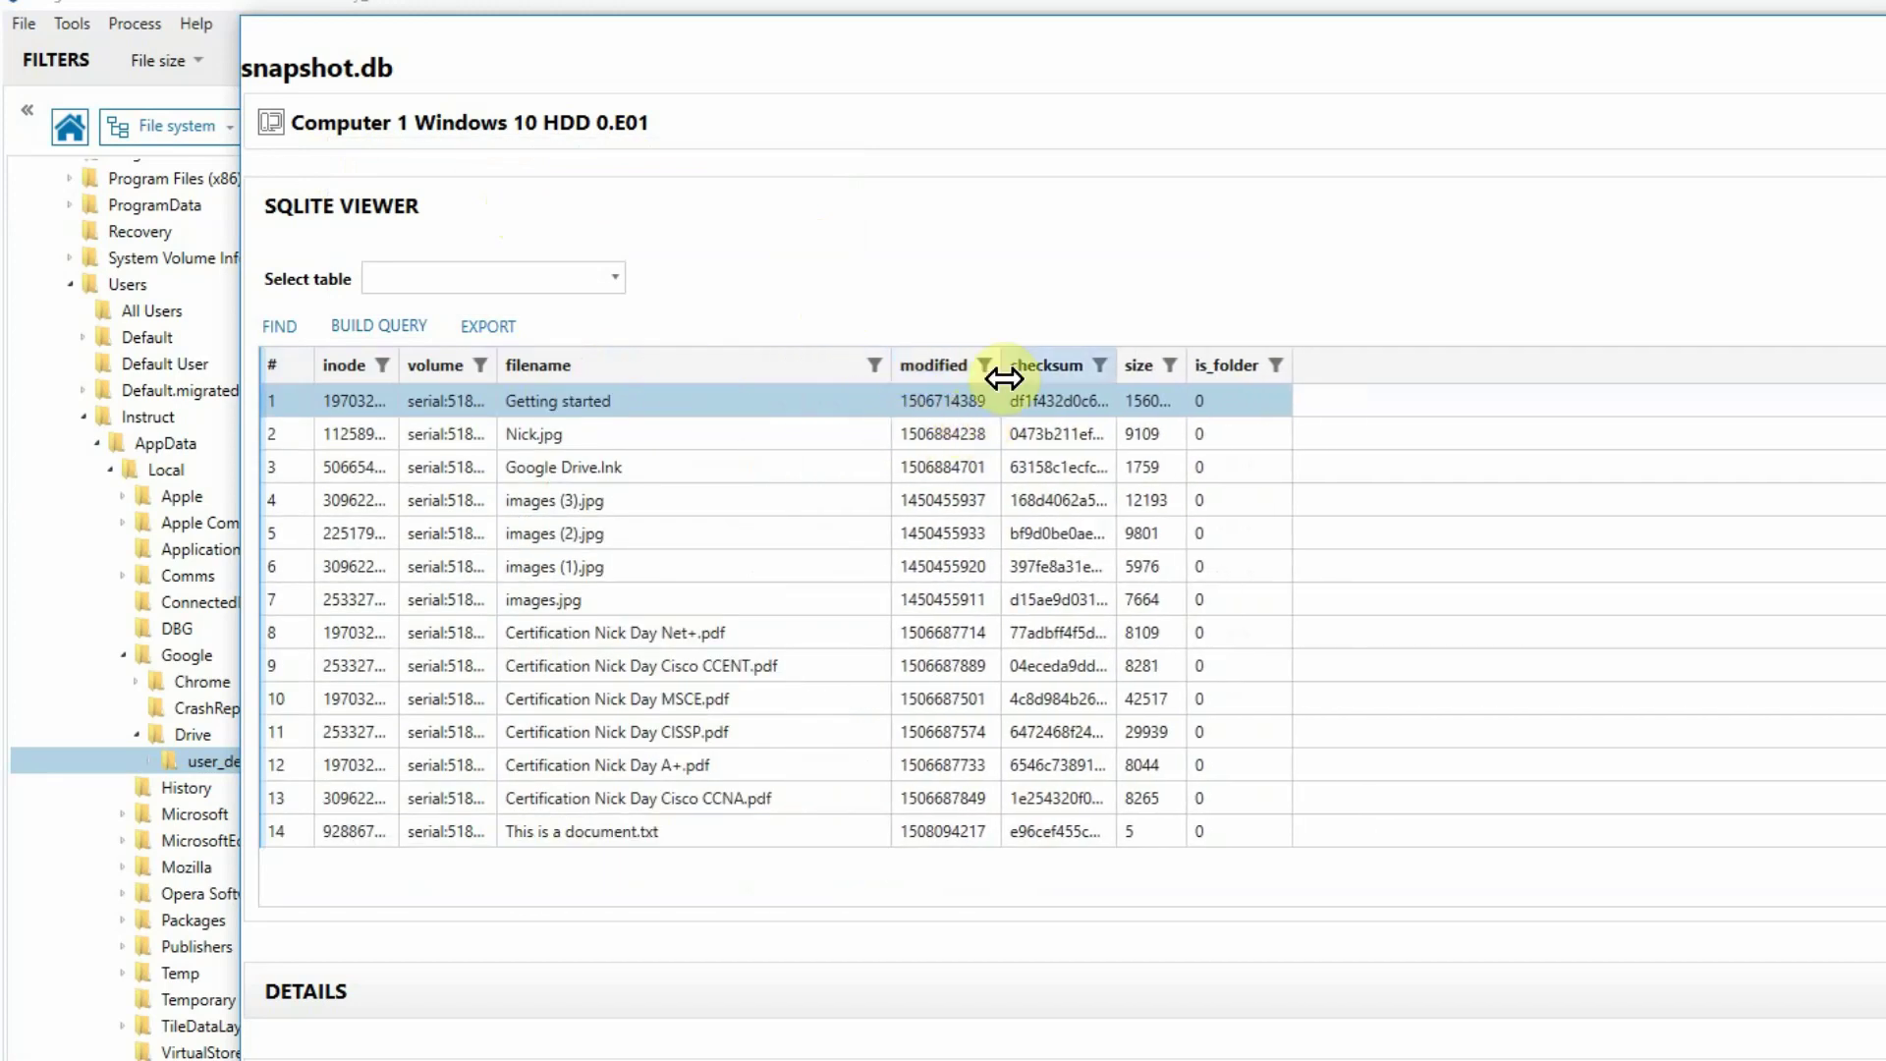
left_click_drag(1047, 375, 1094, 371)
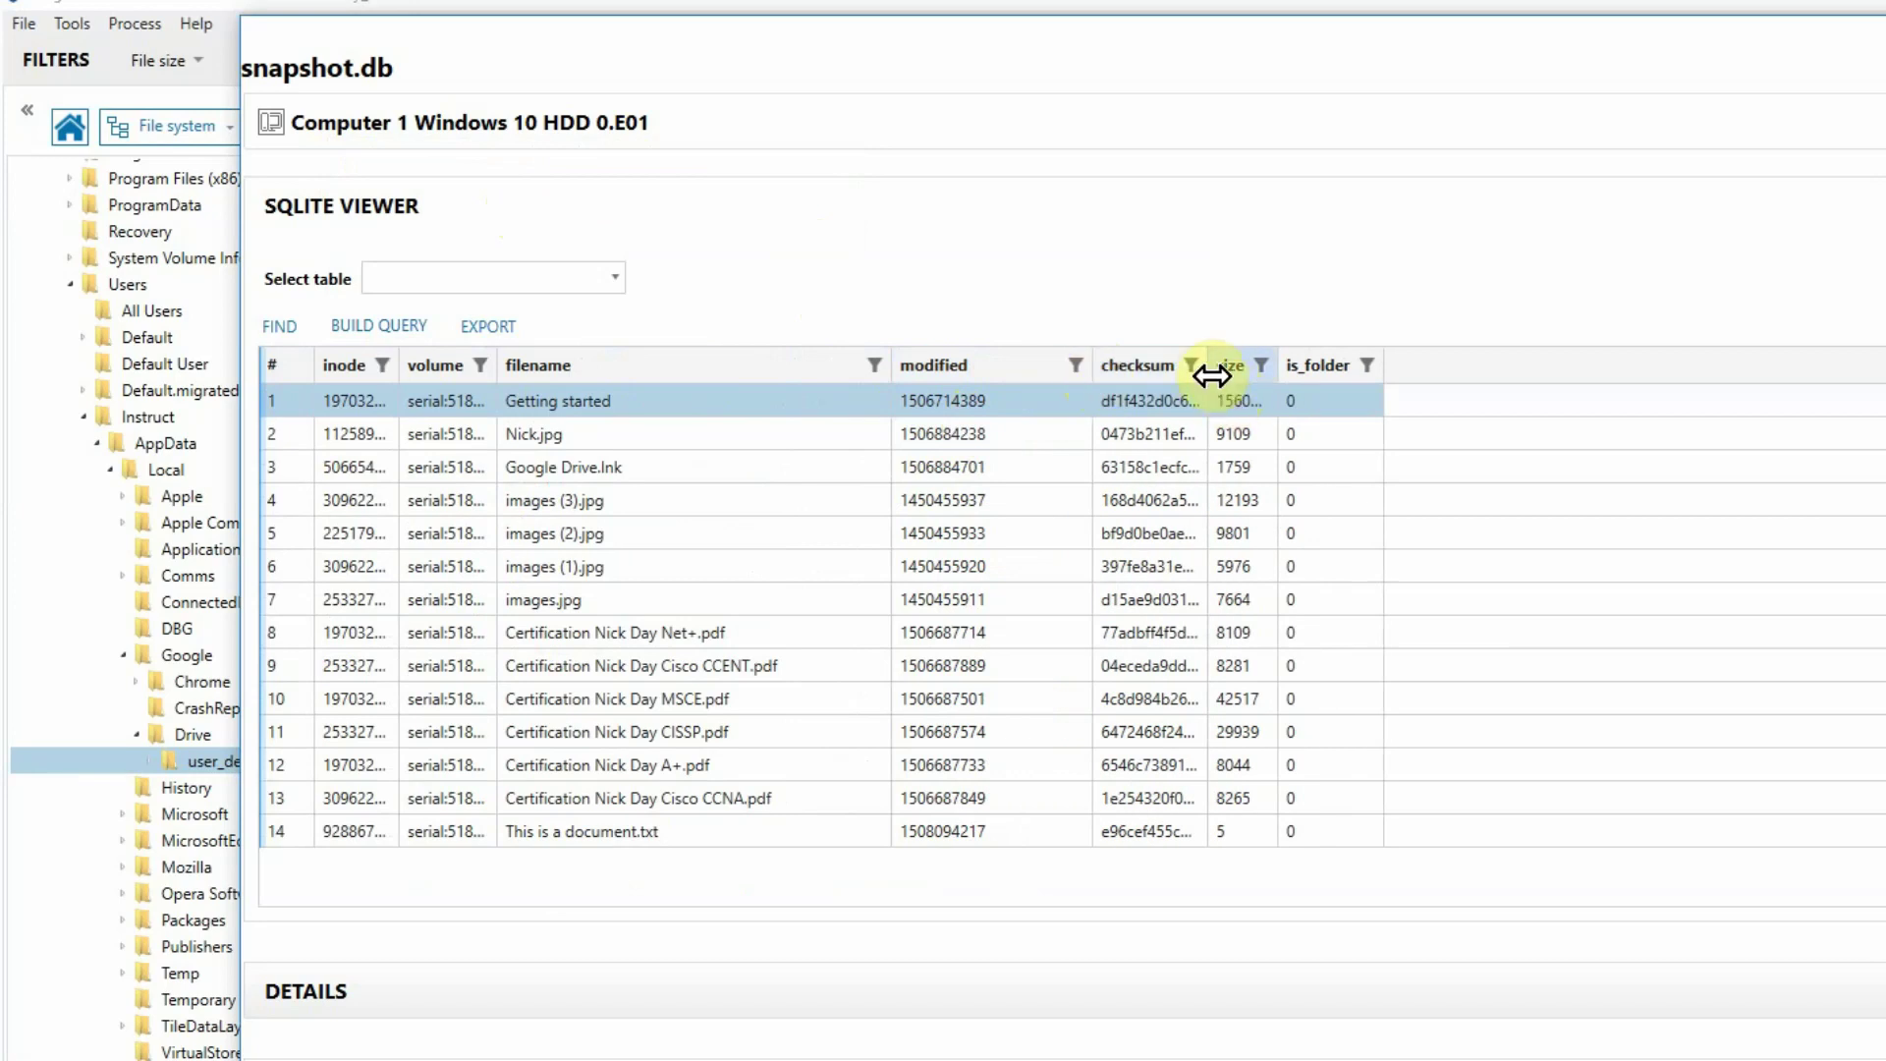
left_click_drag(1217, 371, 1458, 371)
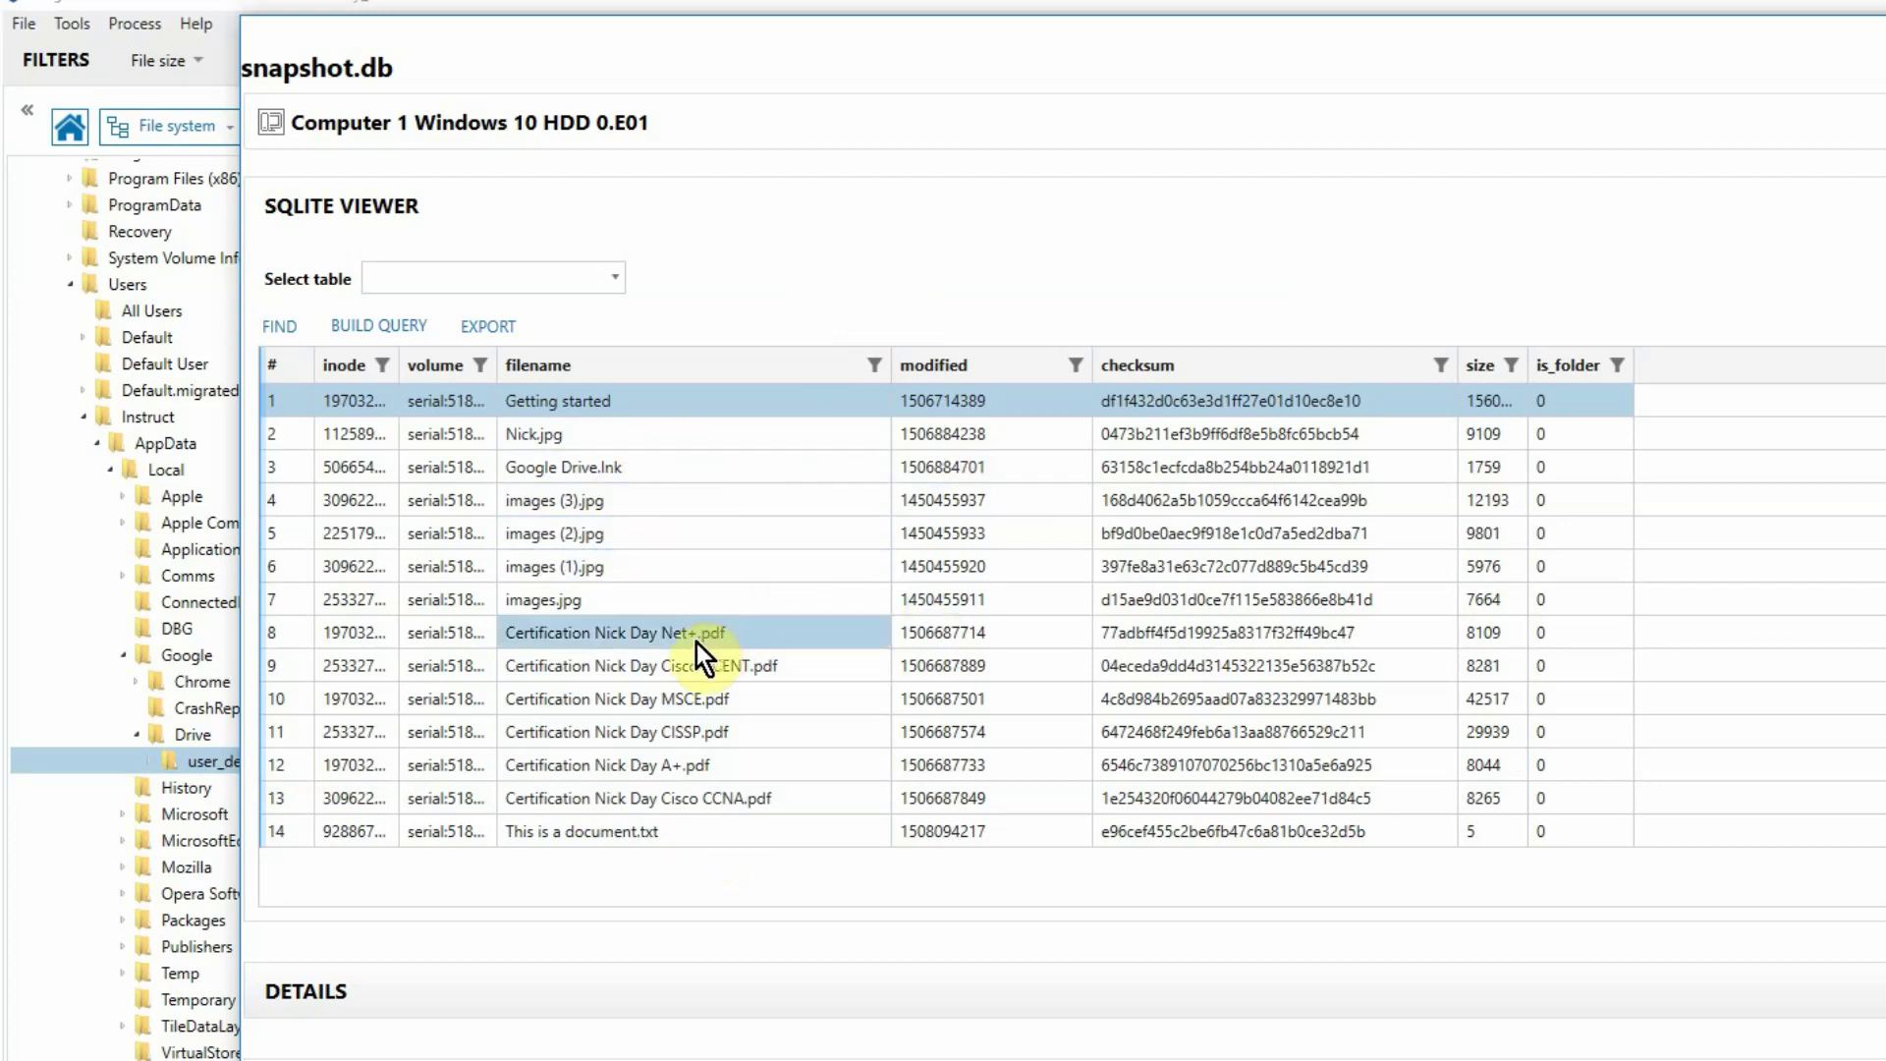
- Filter the results to rows containing 'nick'
left_click(283, 332)
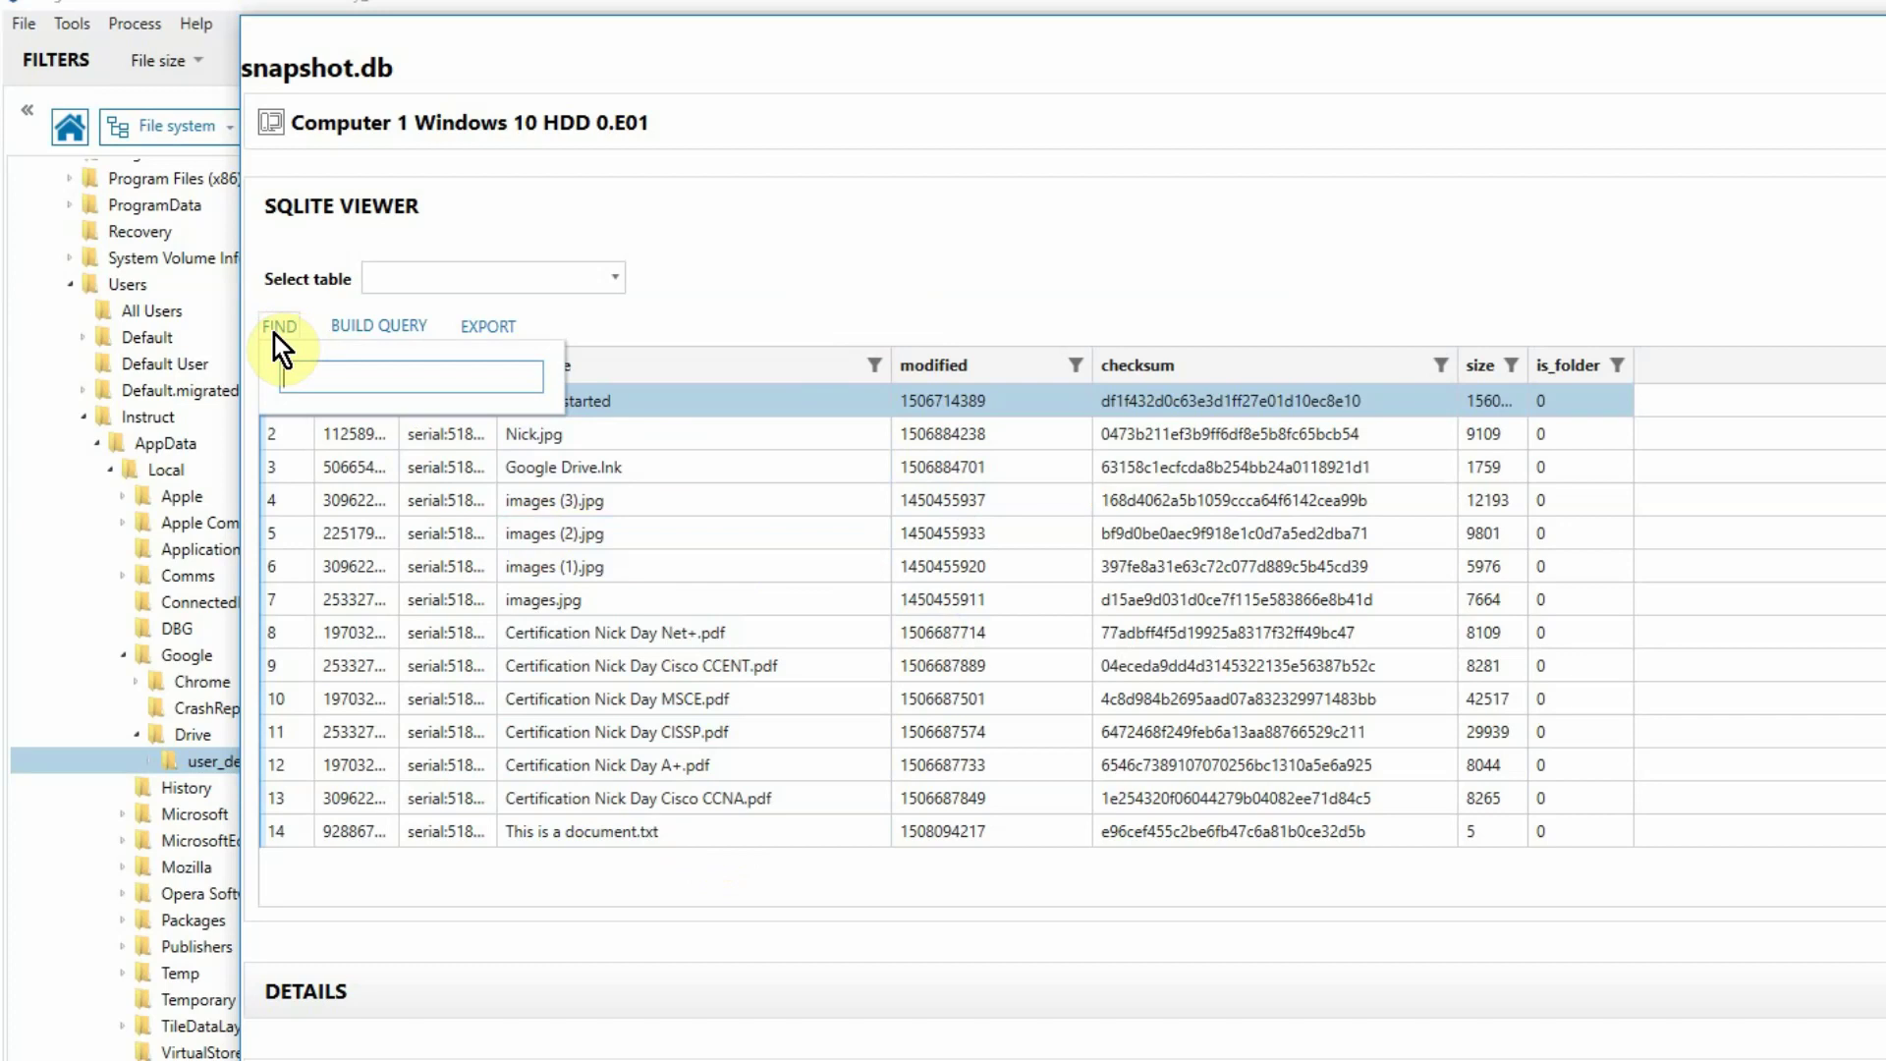
type("nick")
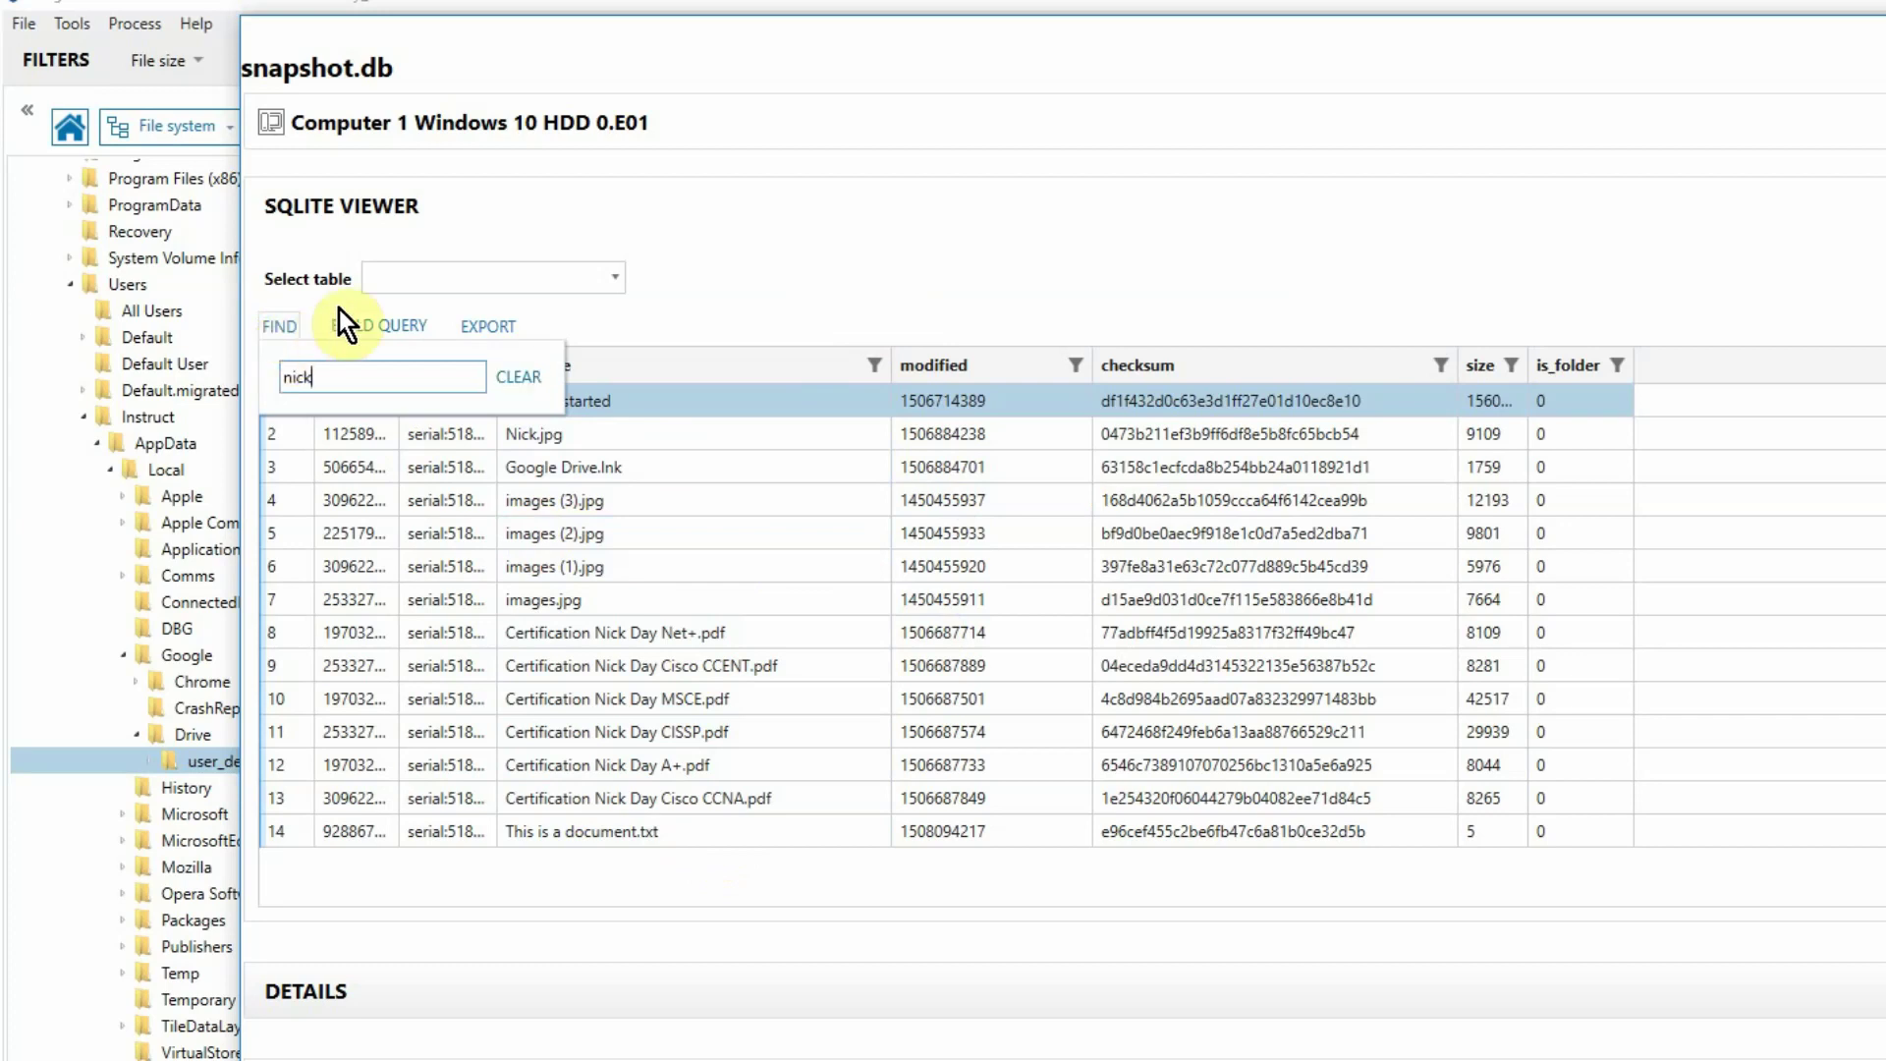
key("Return")
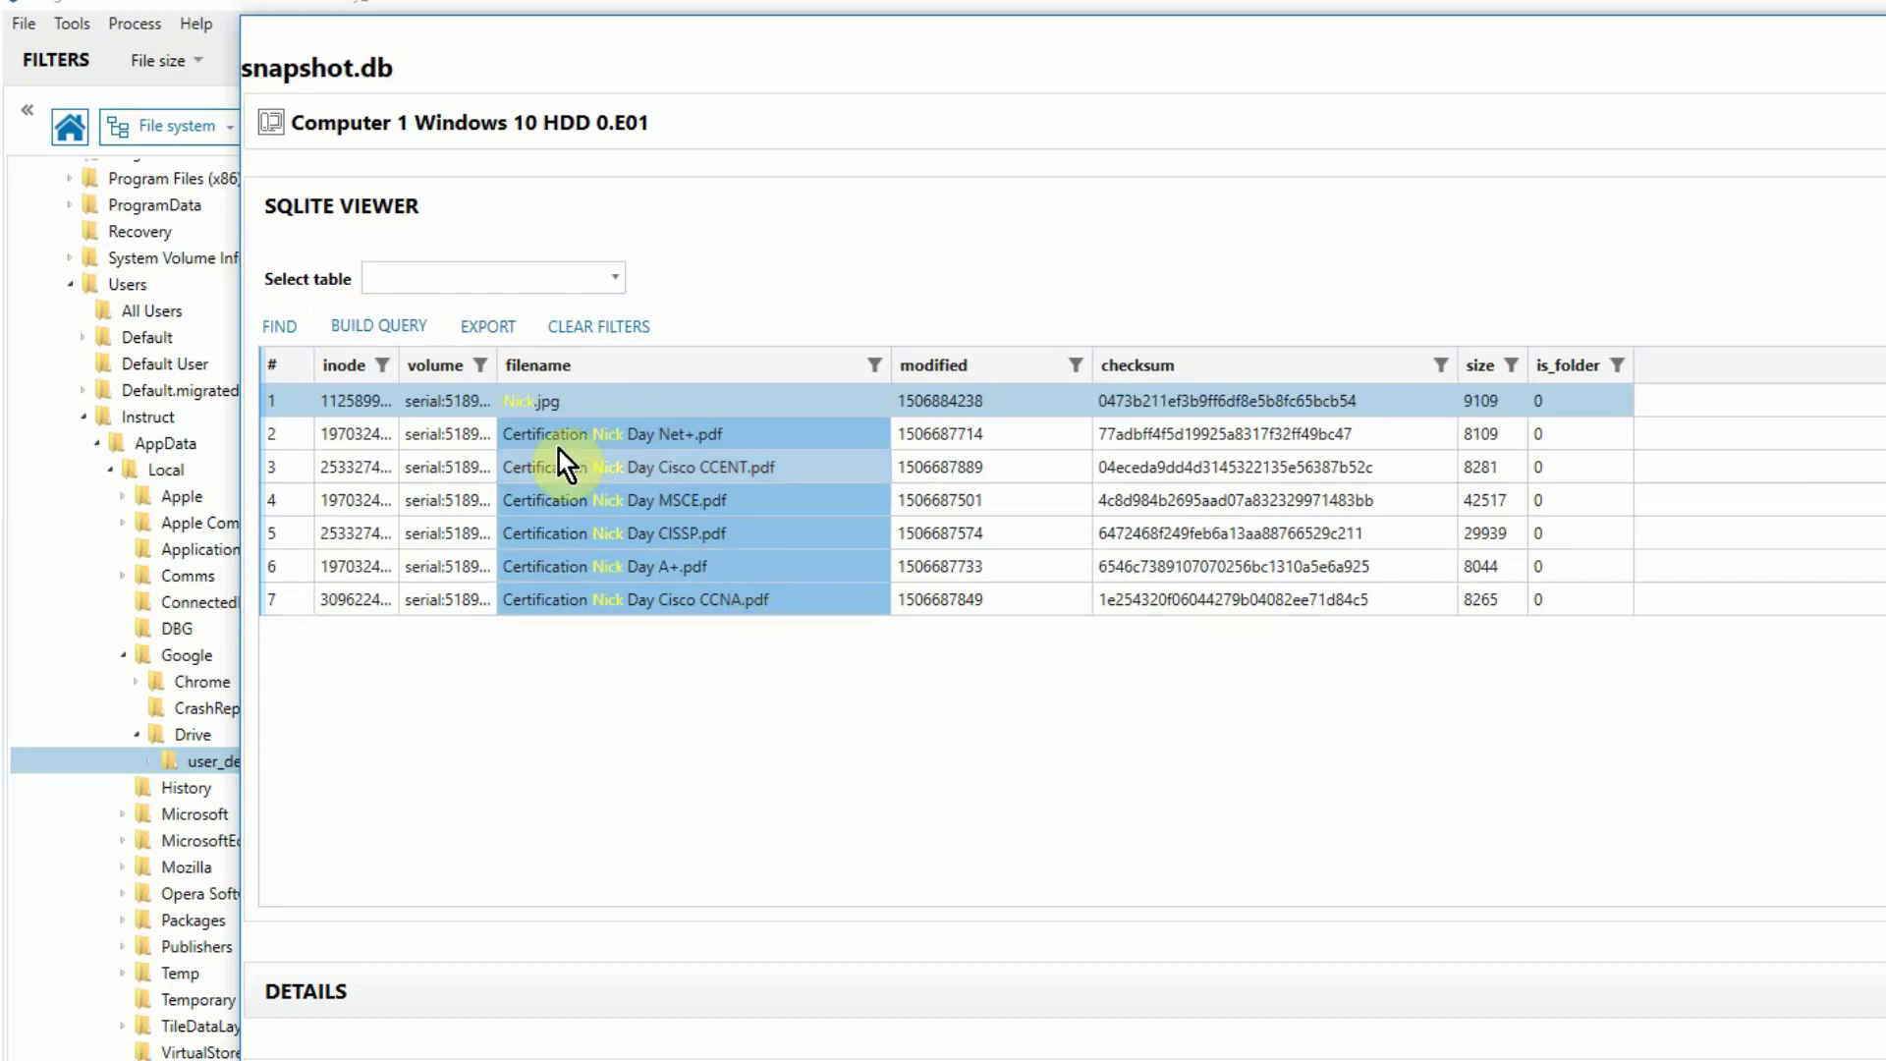
- Widen the volume and inode columns and select the checksums in rows 2 and 5
left_click_drag(494, 374, 581, 396)
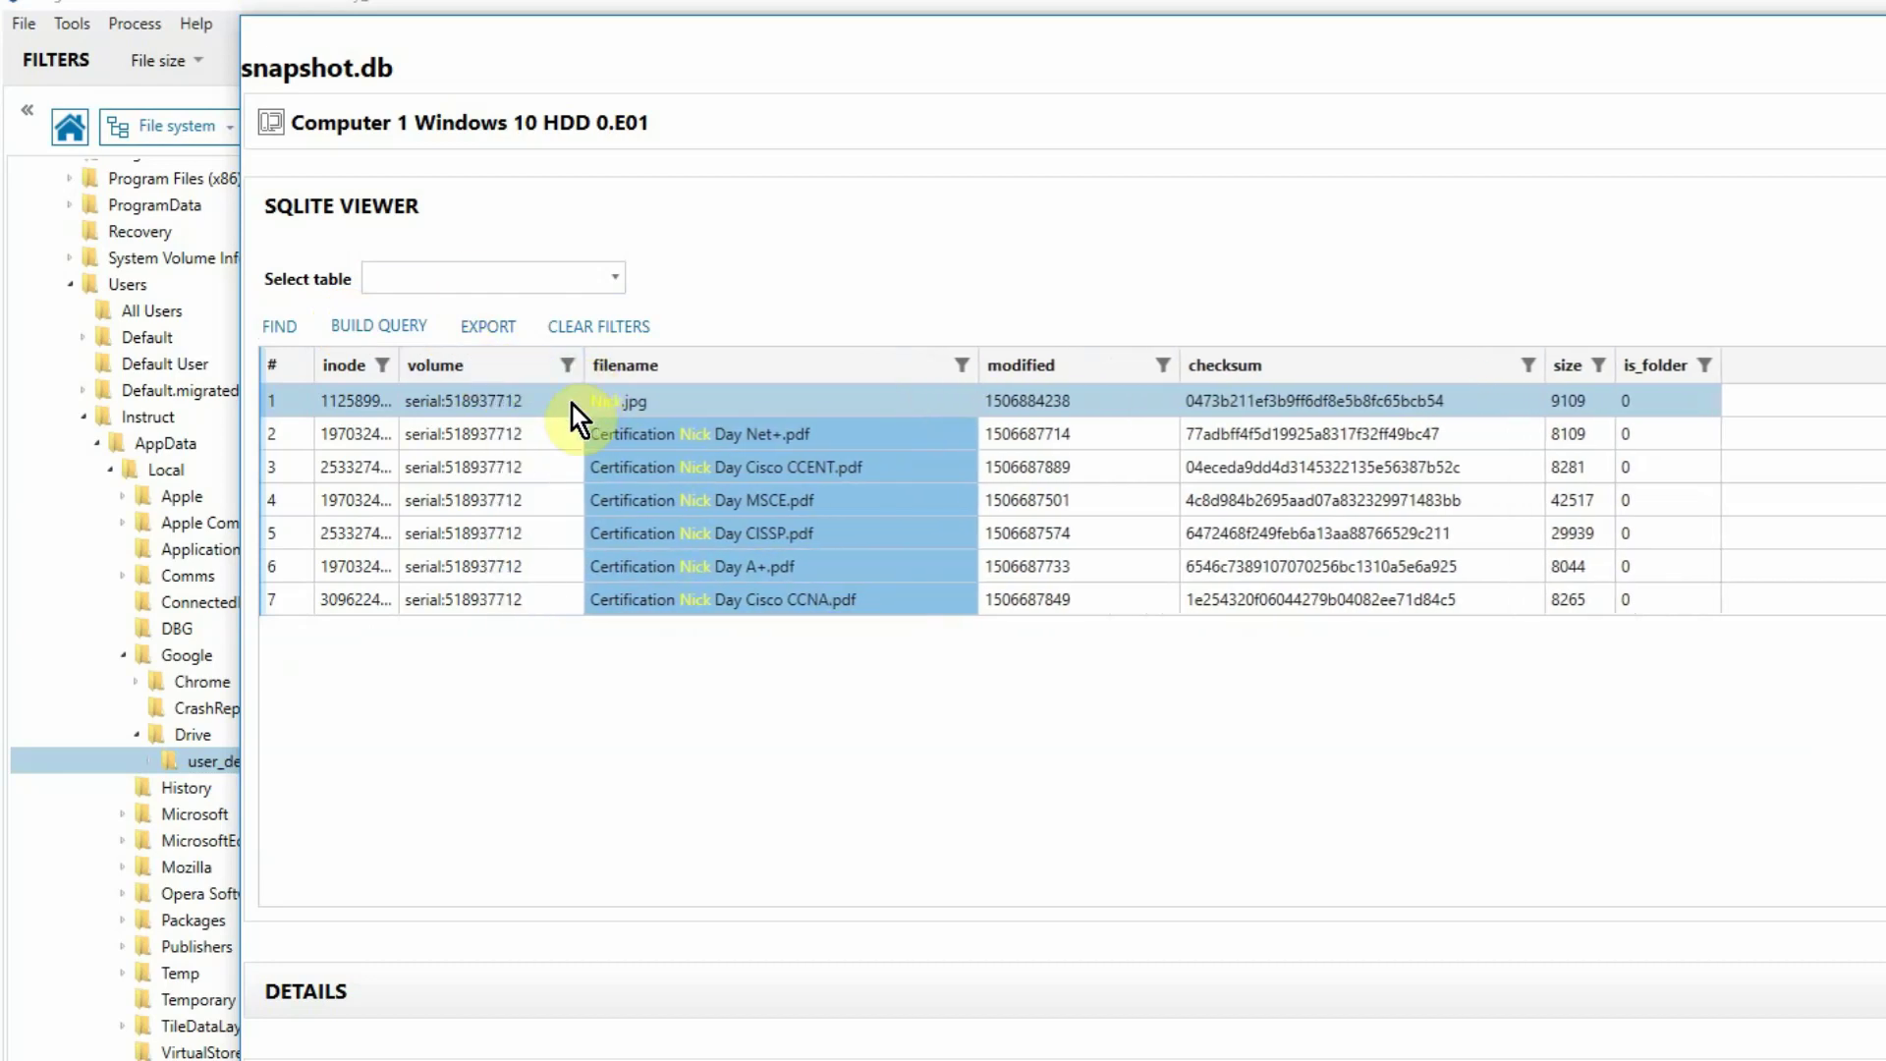
left_click_drag(392, 371, 479, 374)
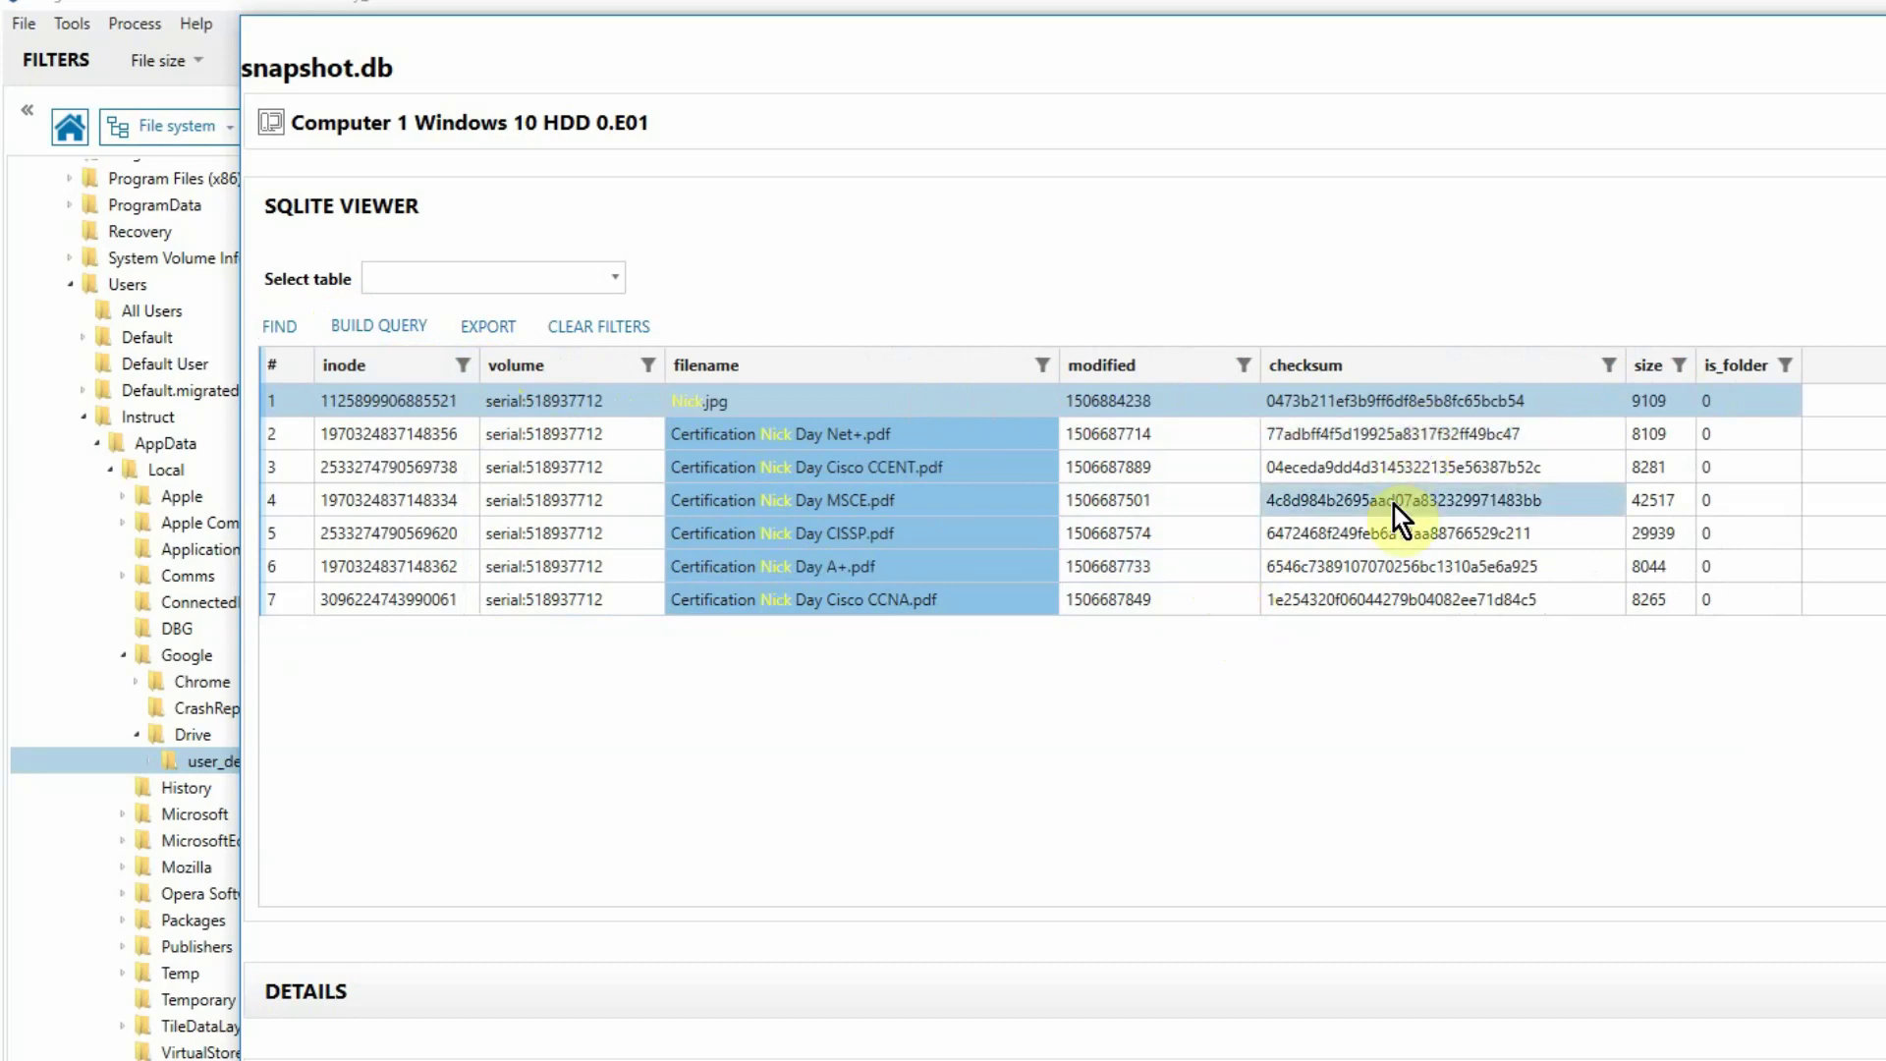
left_click(1381, 446)
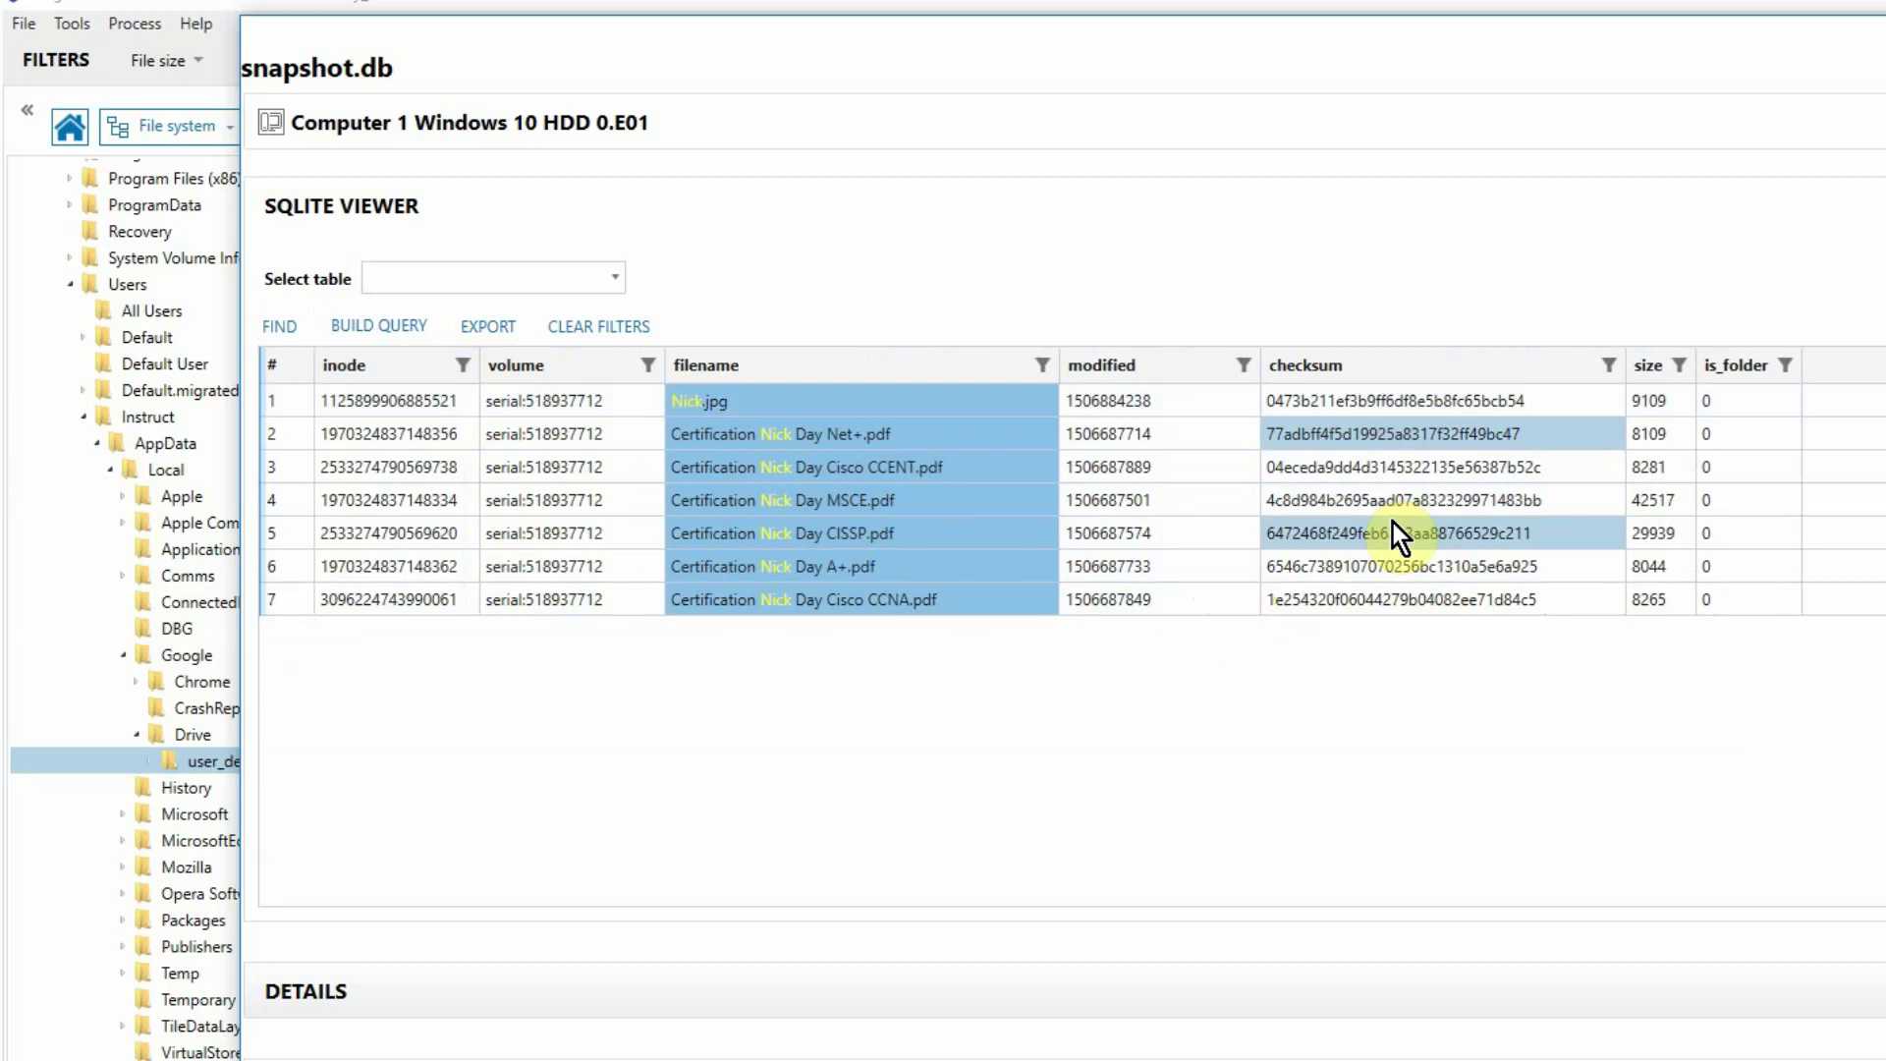
left_click(1393, 522)
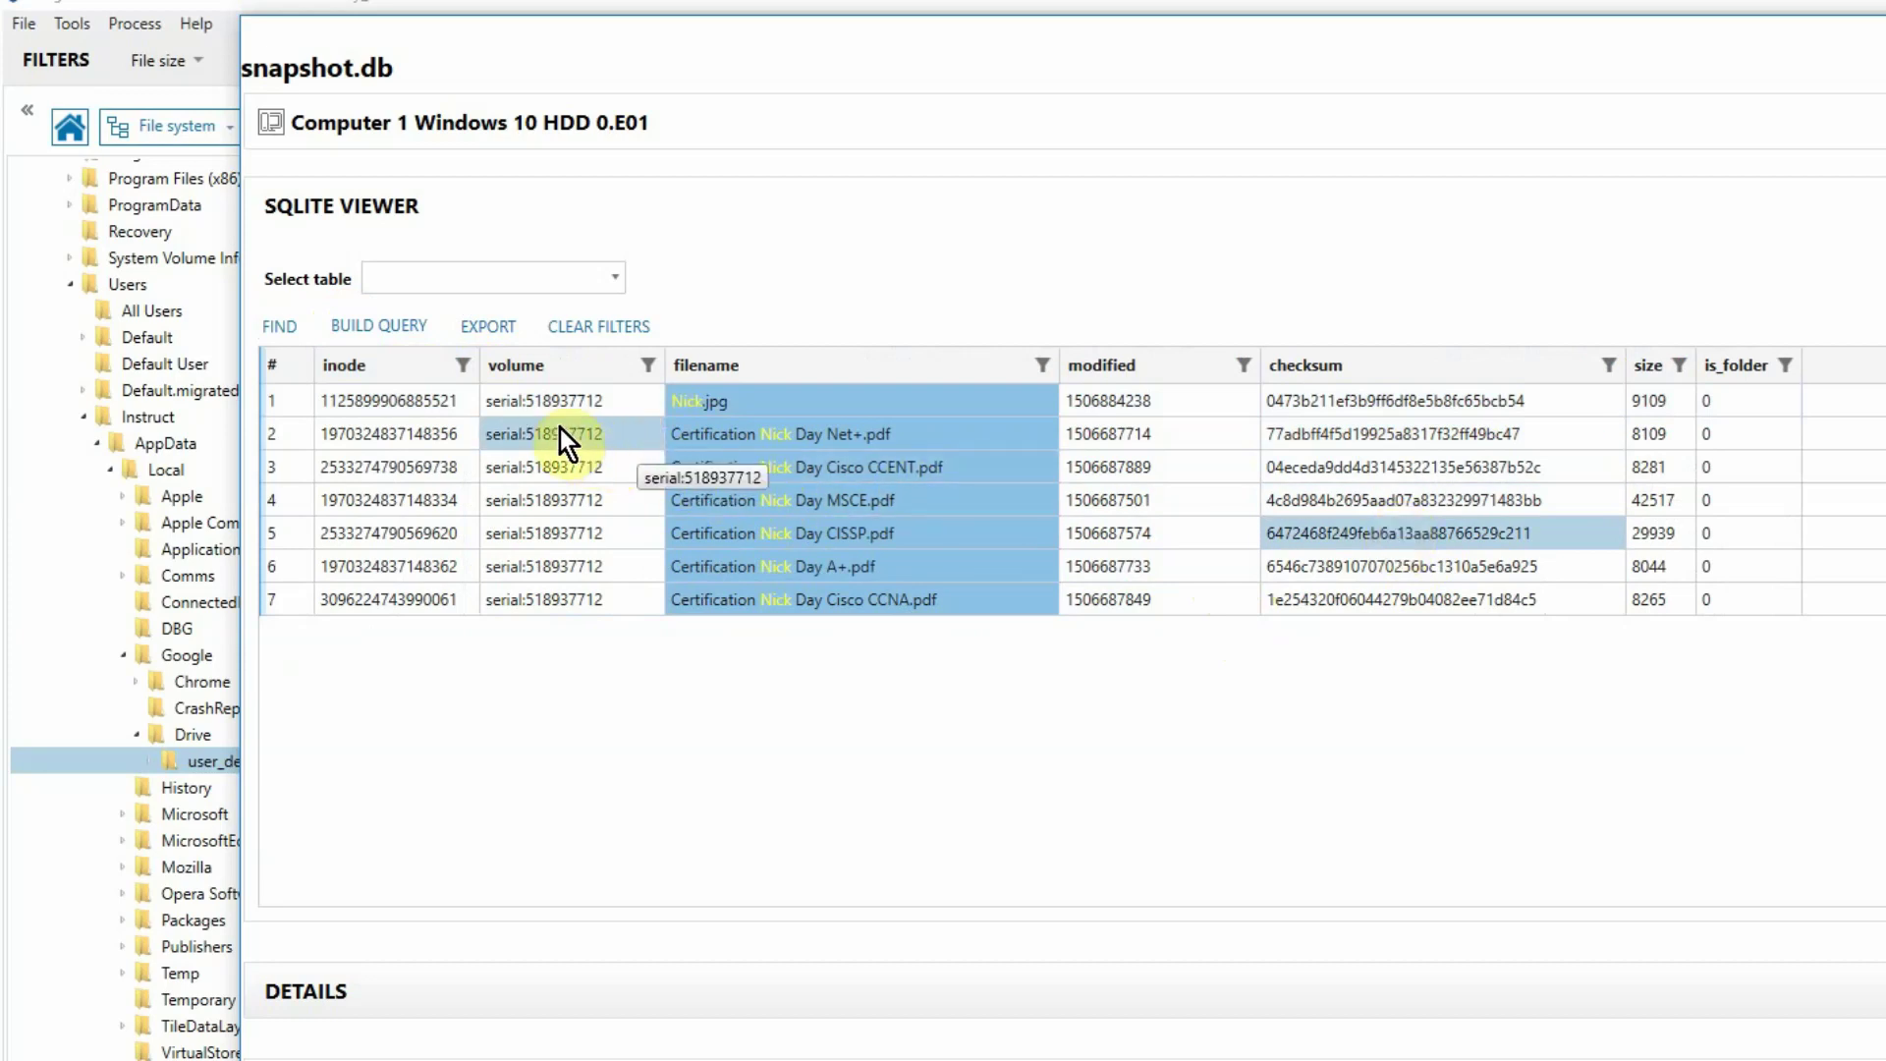
- Export the filtered rows as the CSV file 'lohloiho' in C:\Temp
left_click(494, 328)
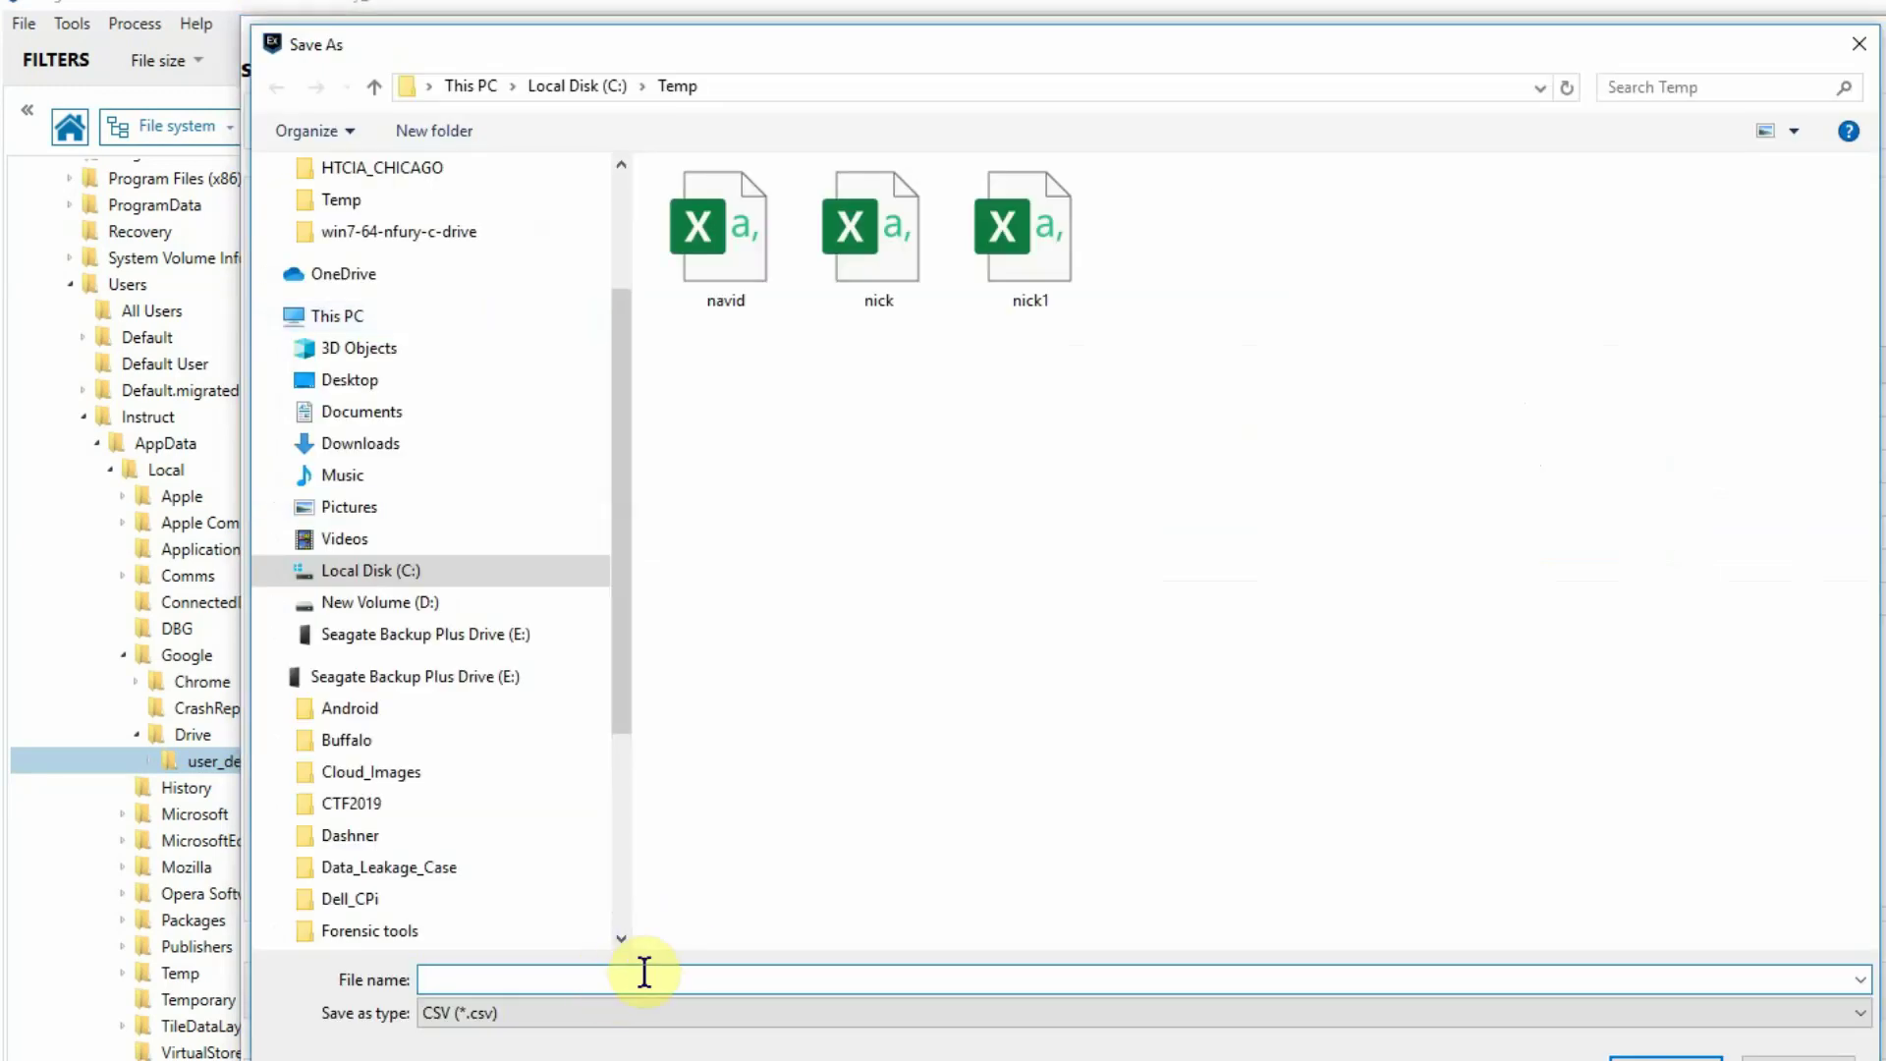
type("lohloiho")
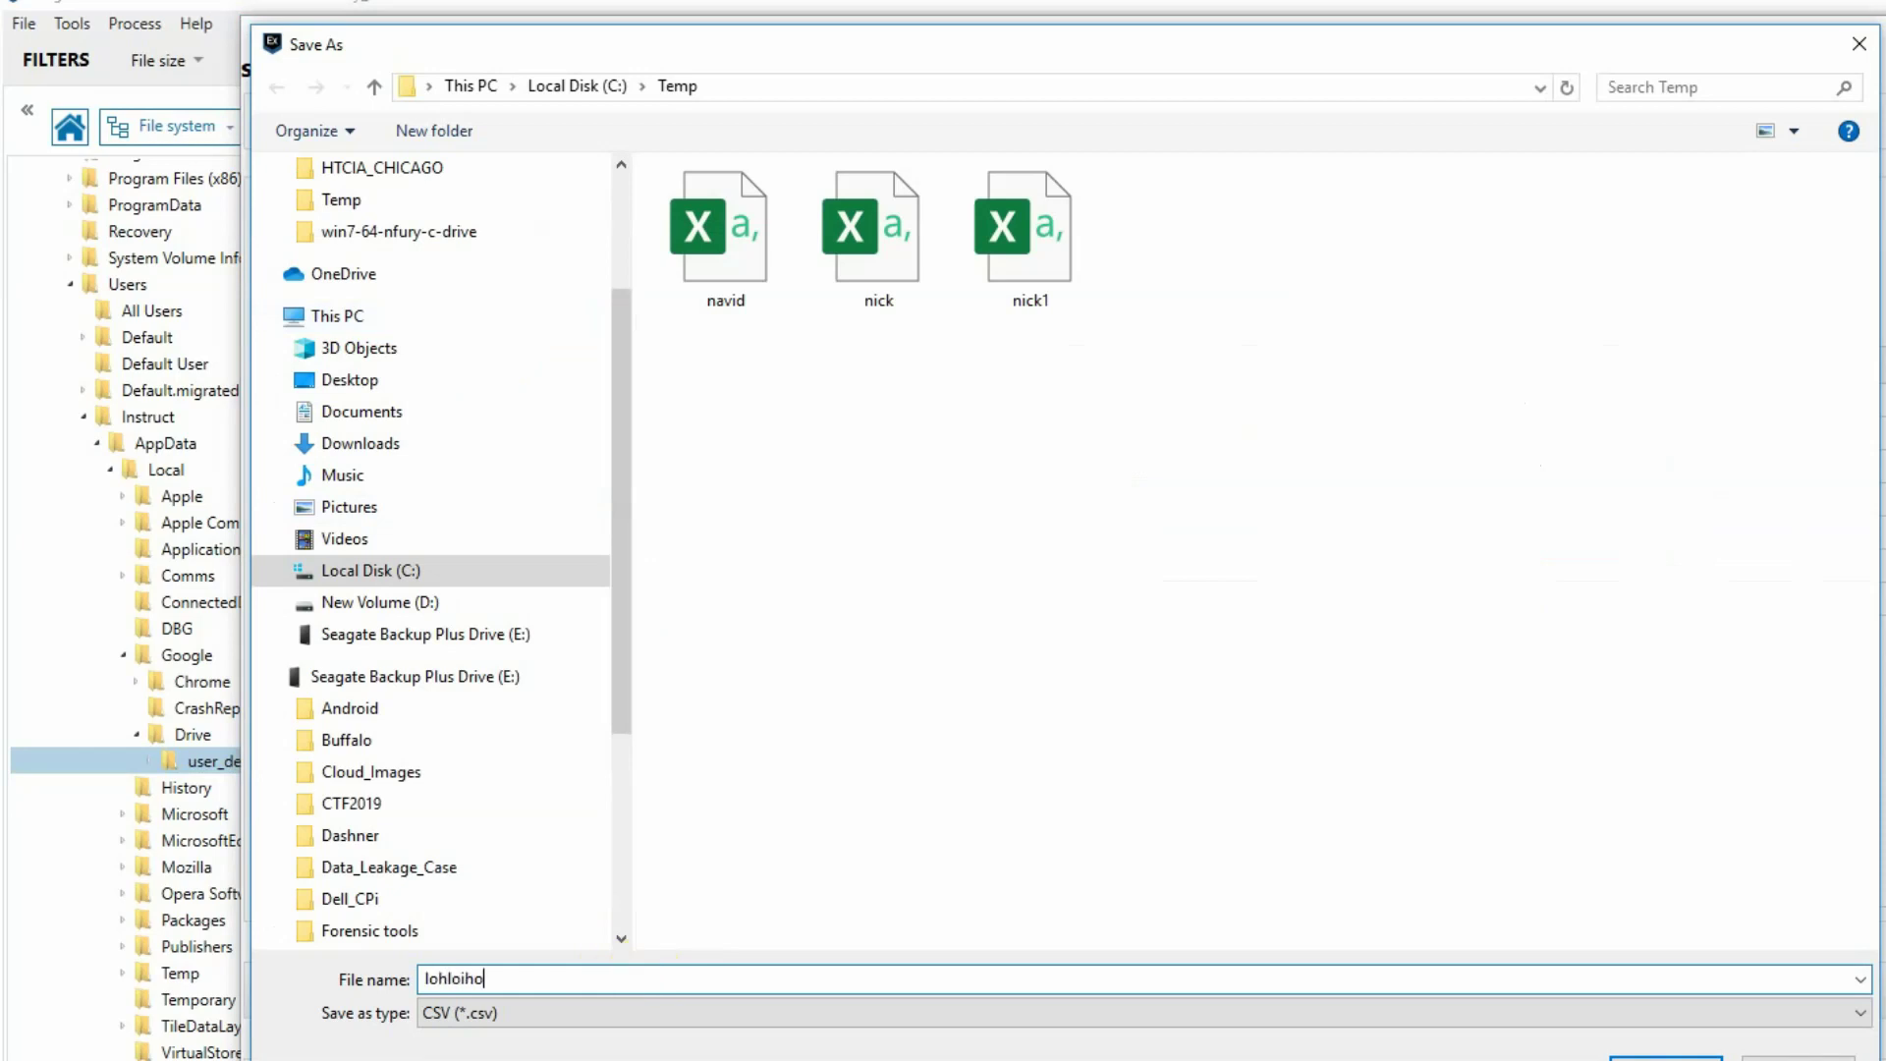
key("Return")
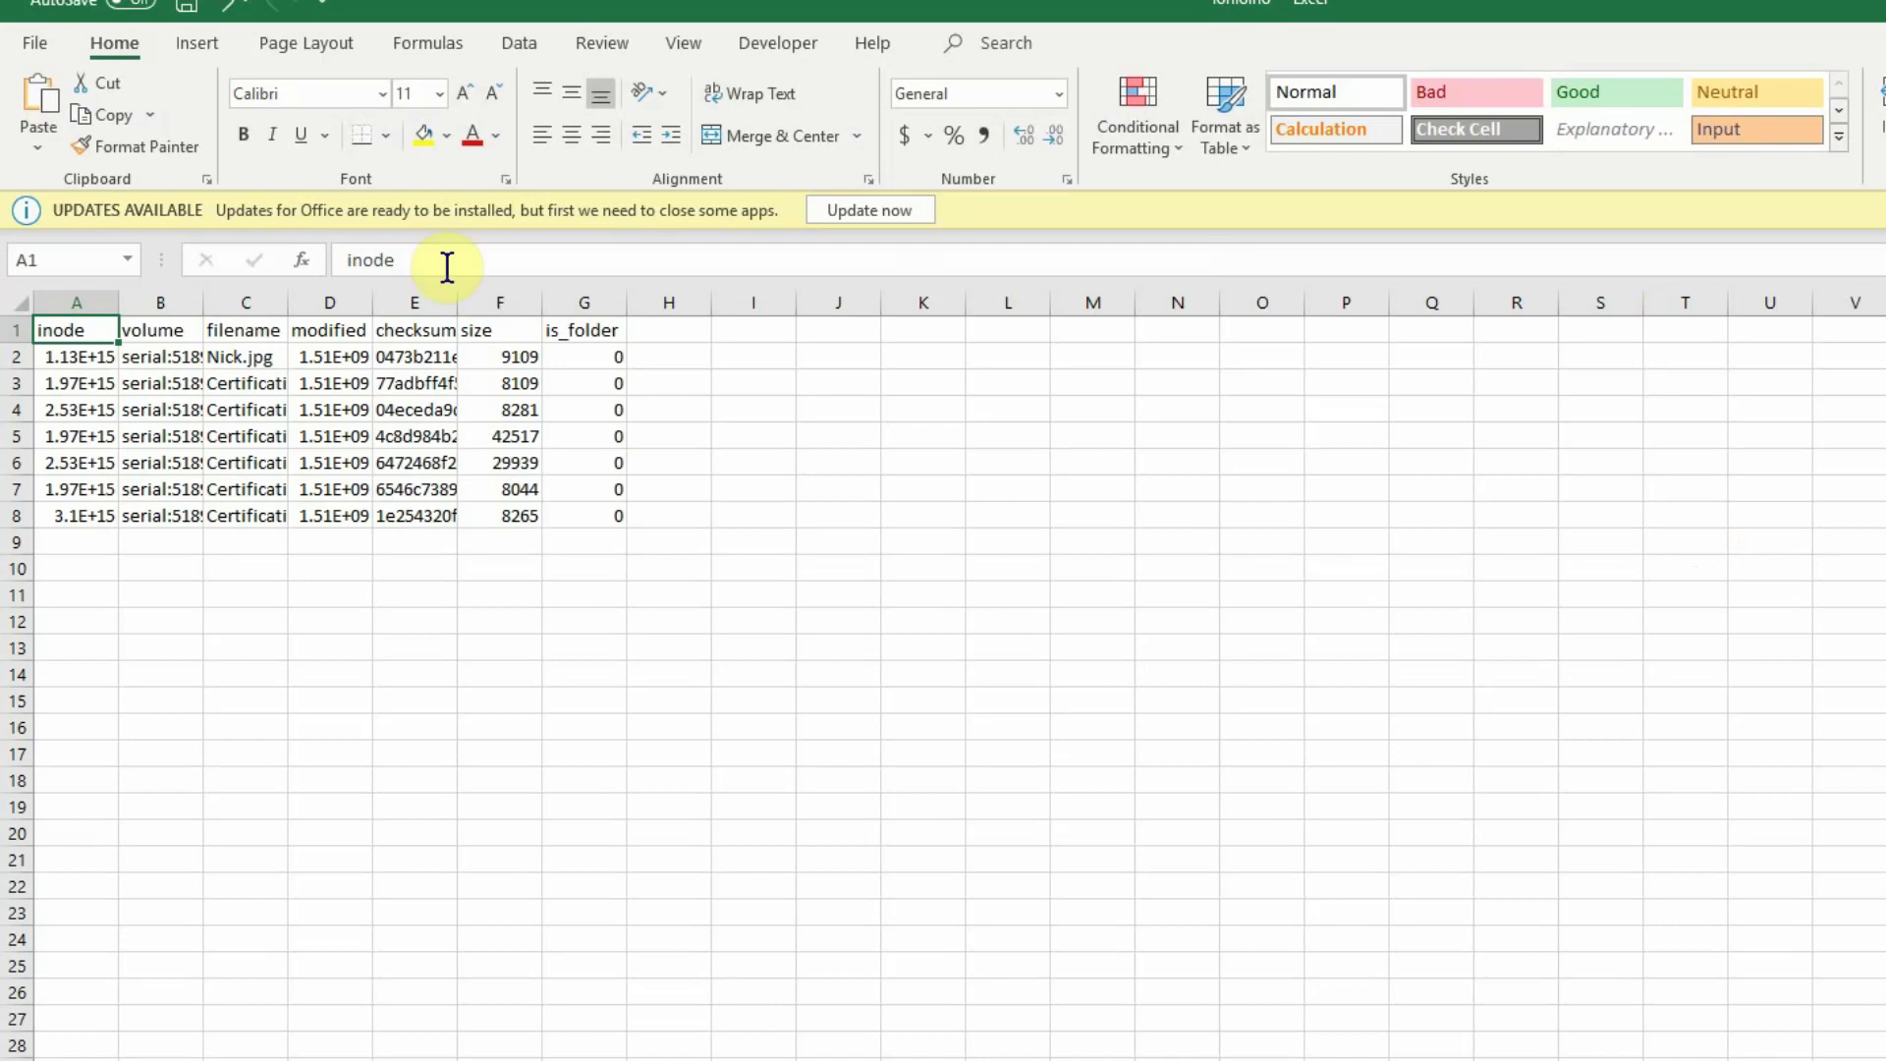
- Autofit all worksheet columns, select C3:D8, and widen column D for the timestamps
left_click(20, 301)
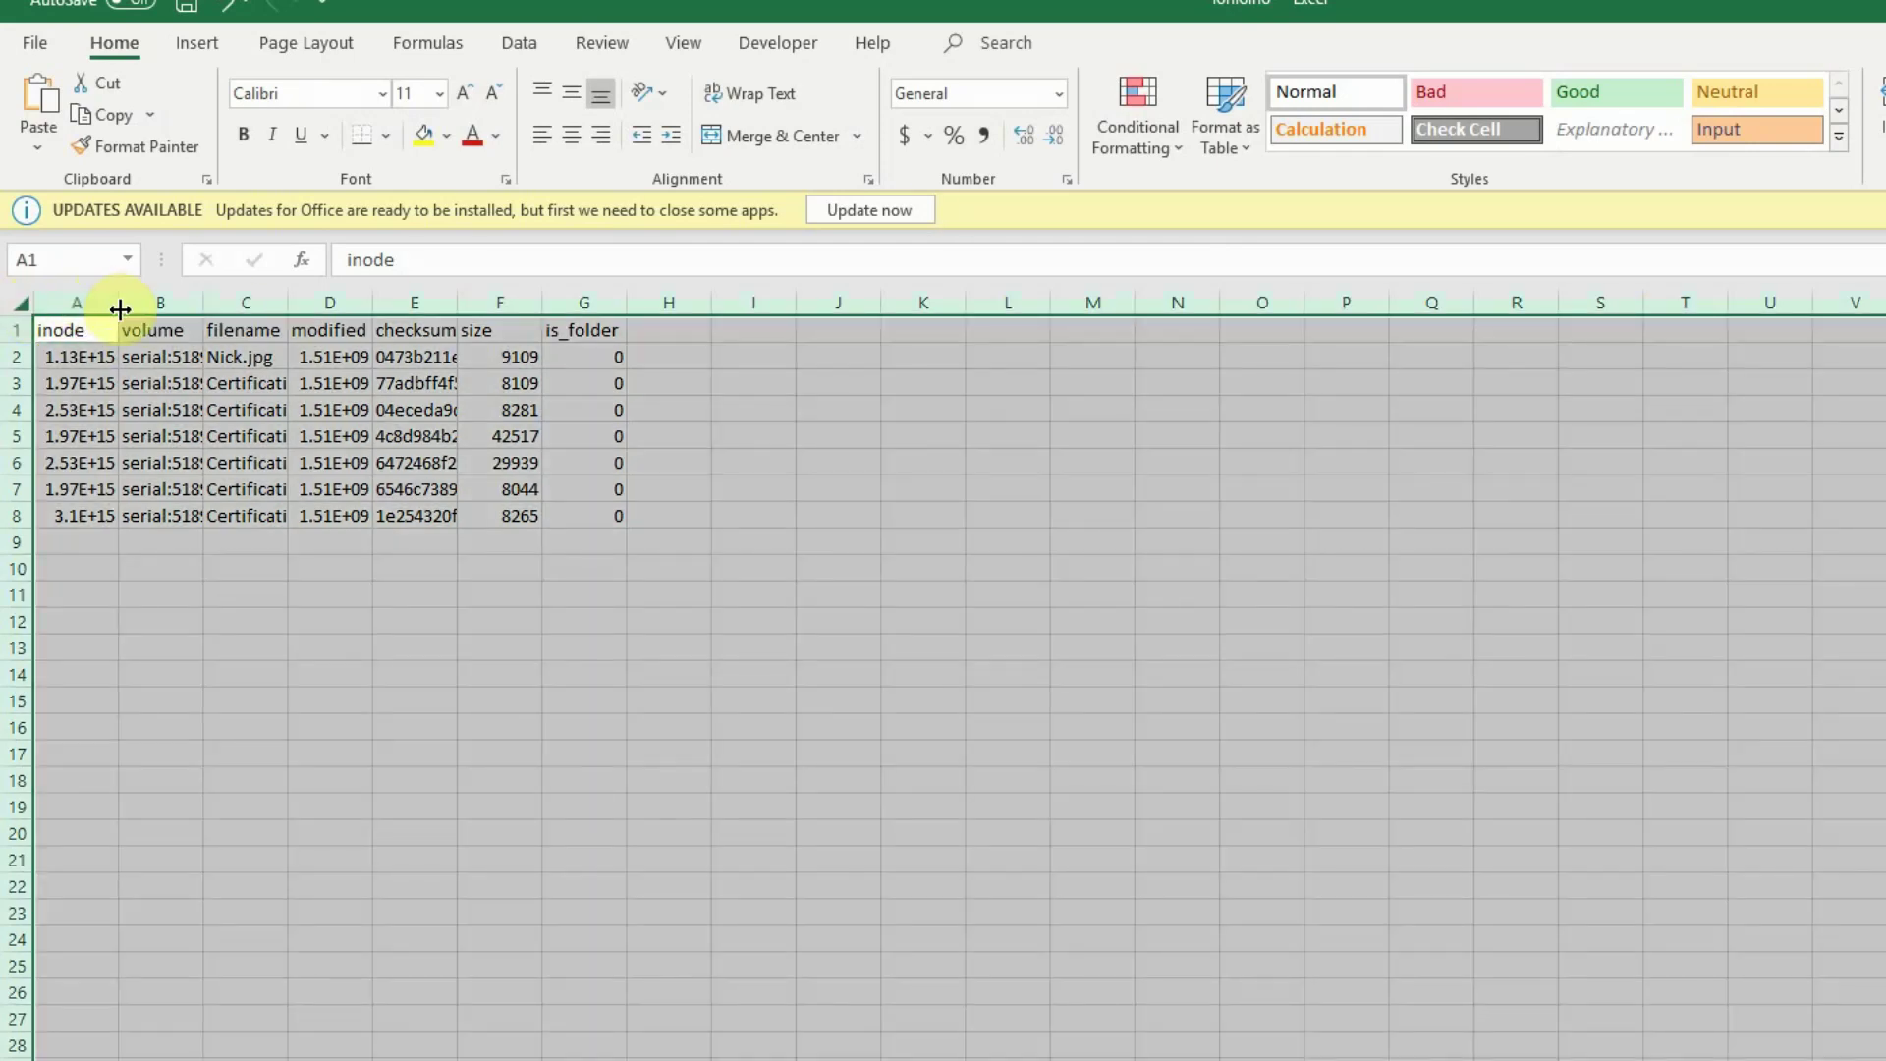
double_click(119, 307)
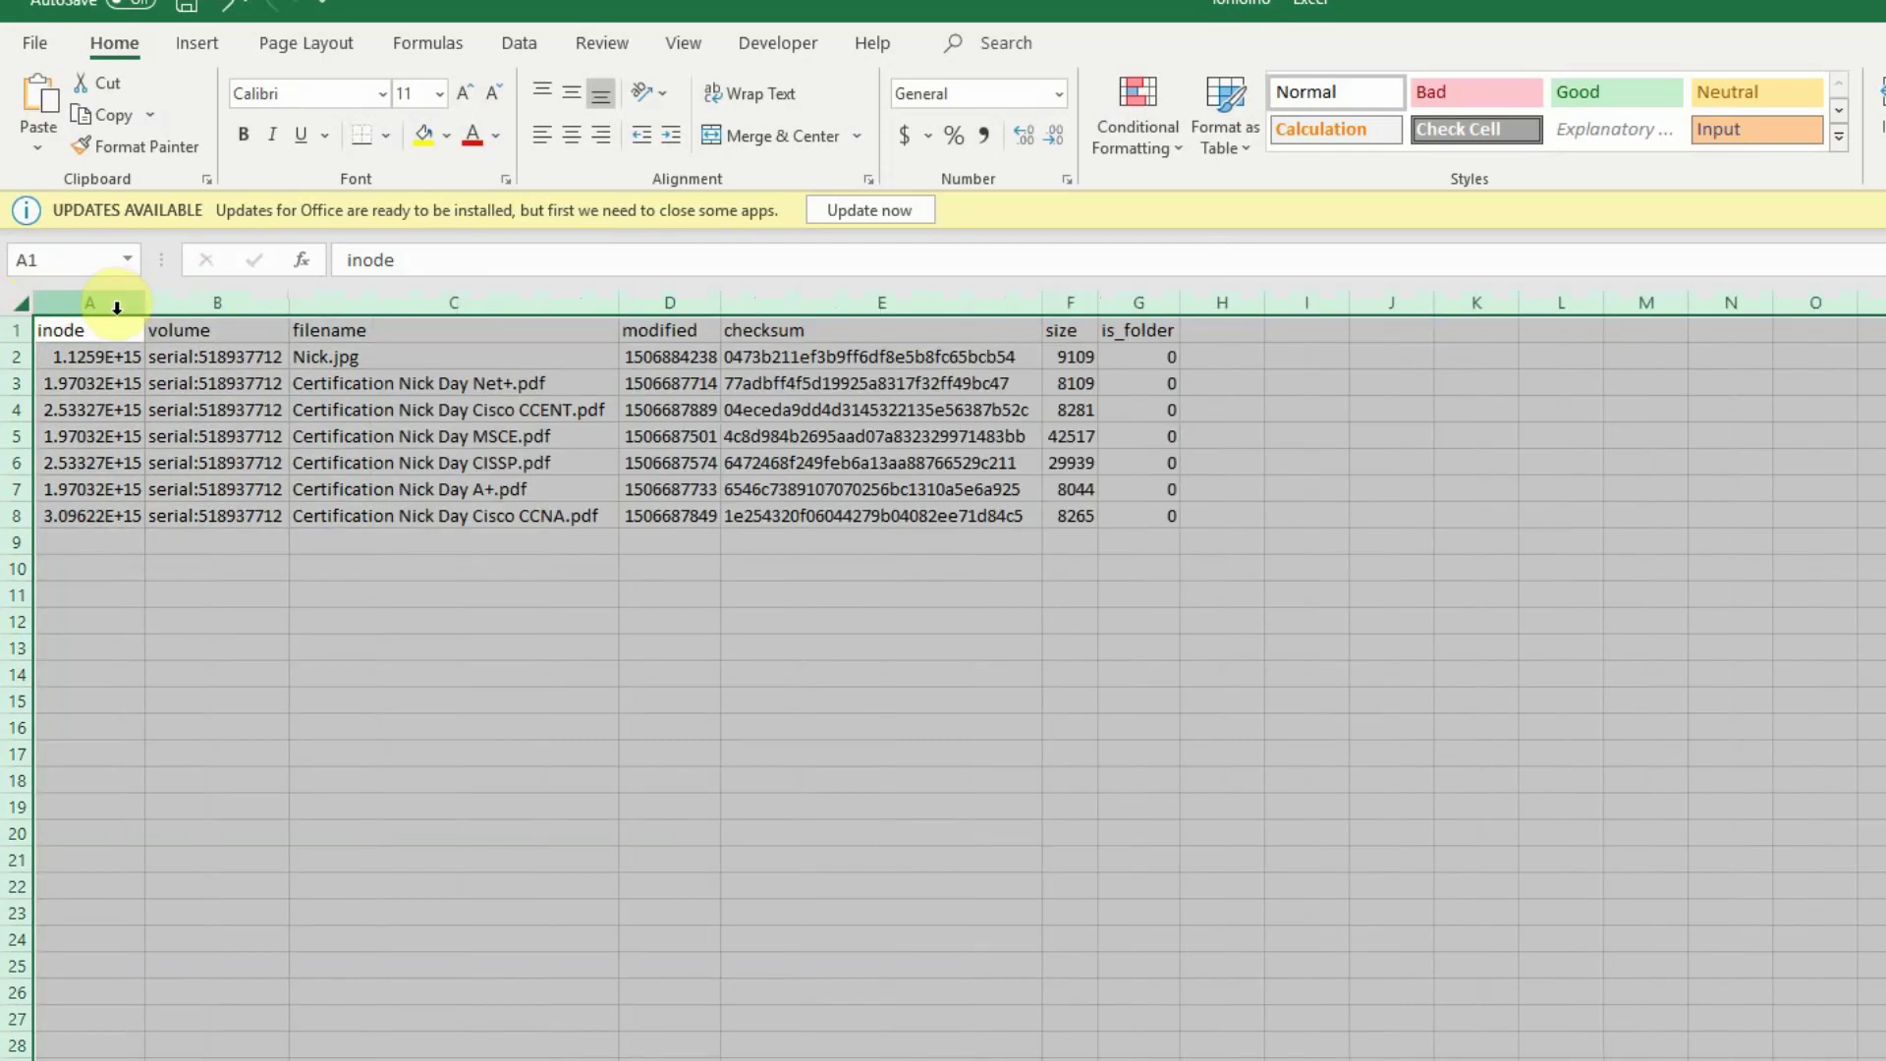
left_click(514, 399)
left_click_drag(509, 383, 800, 521)
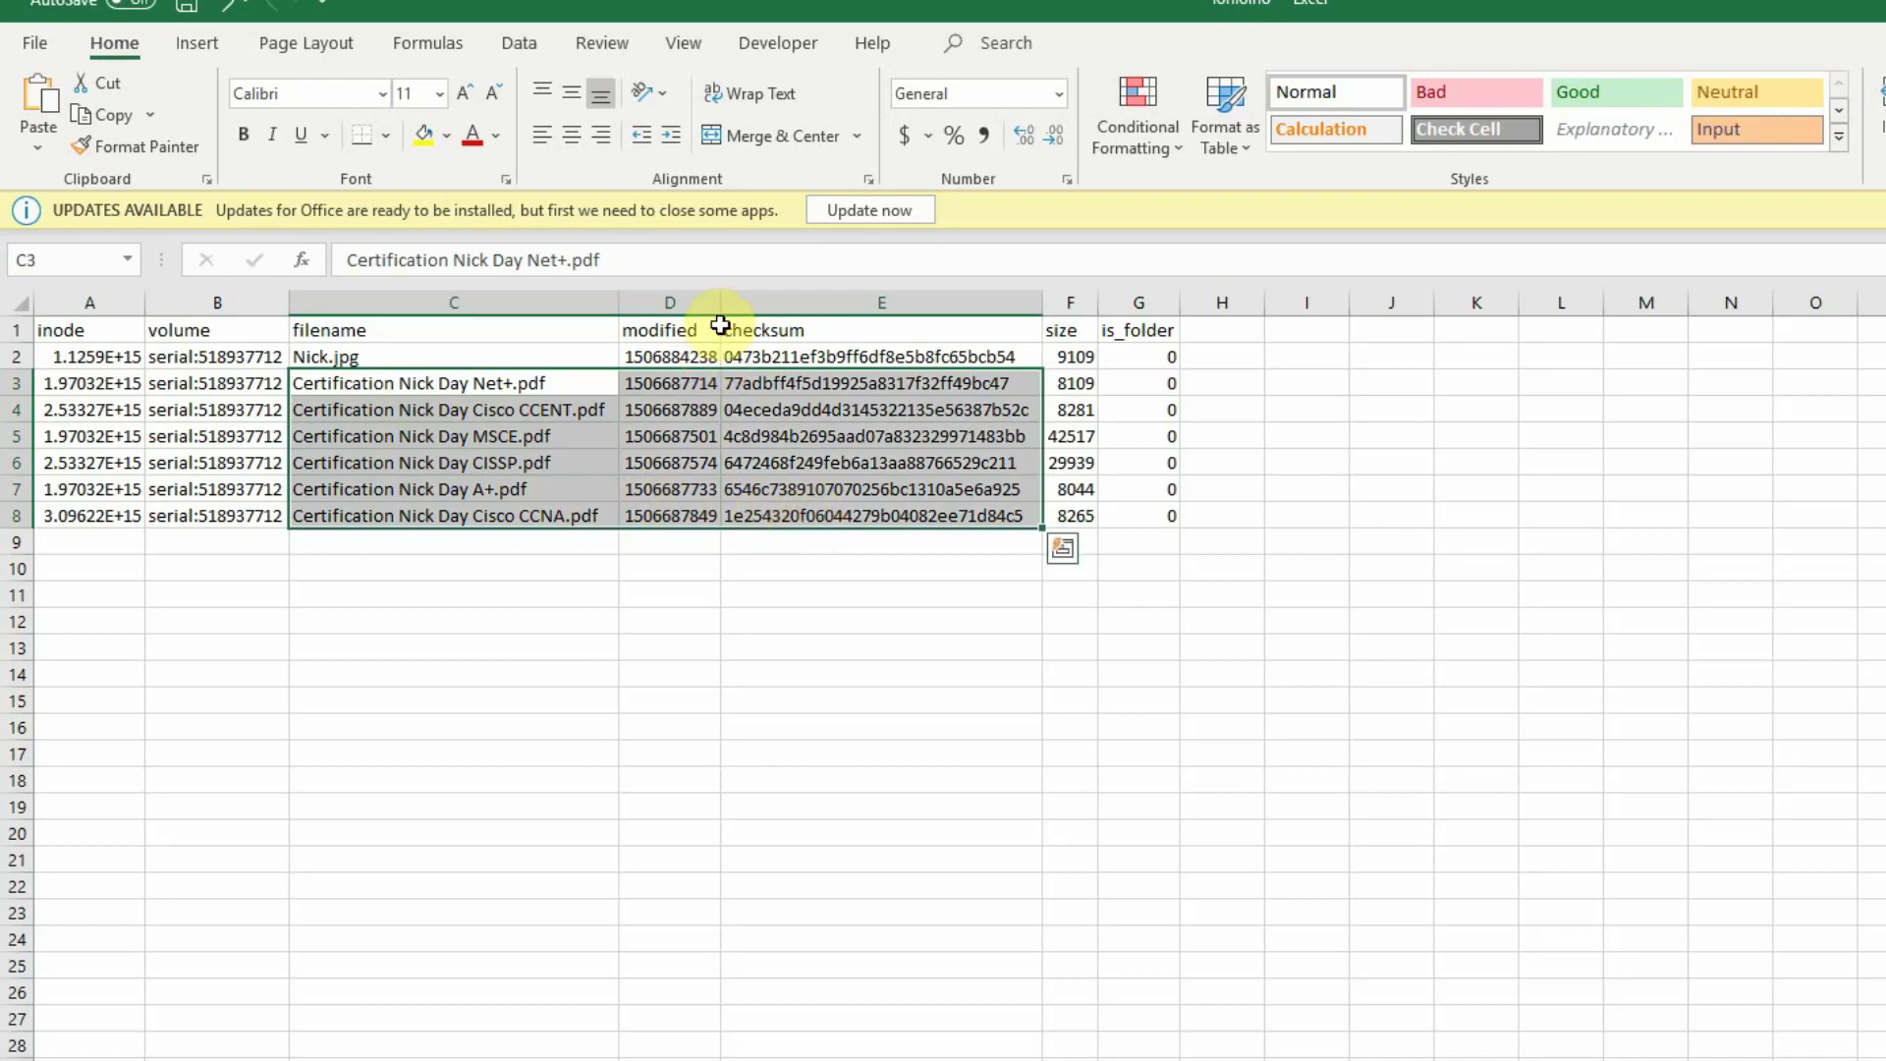
left_click_drag(720, 300, 829, 319)
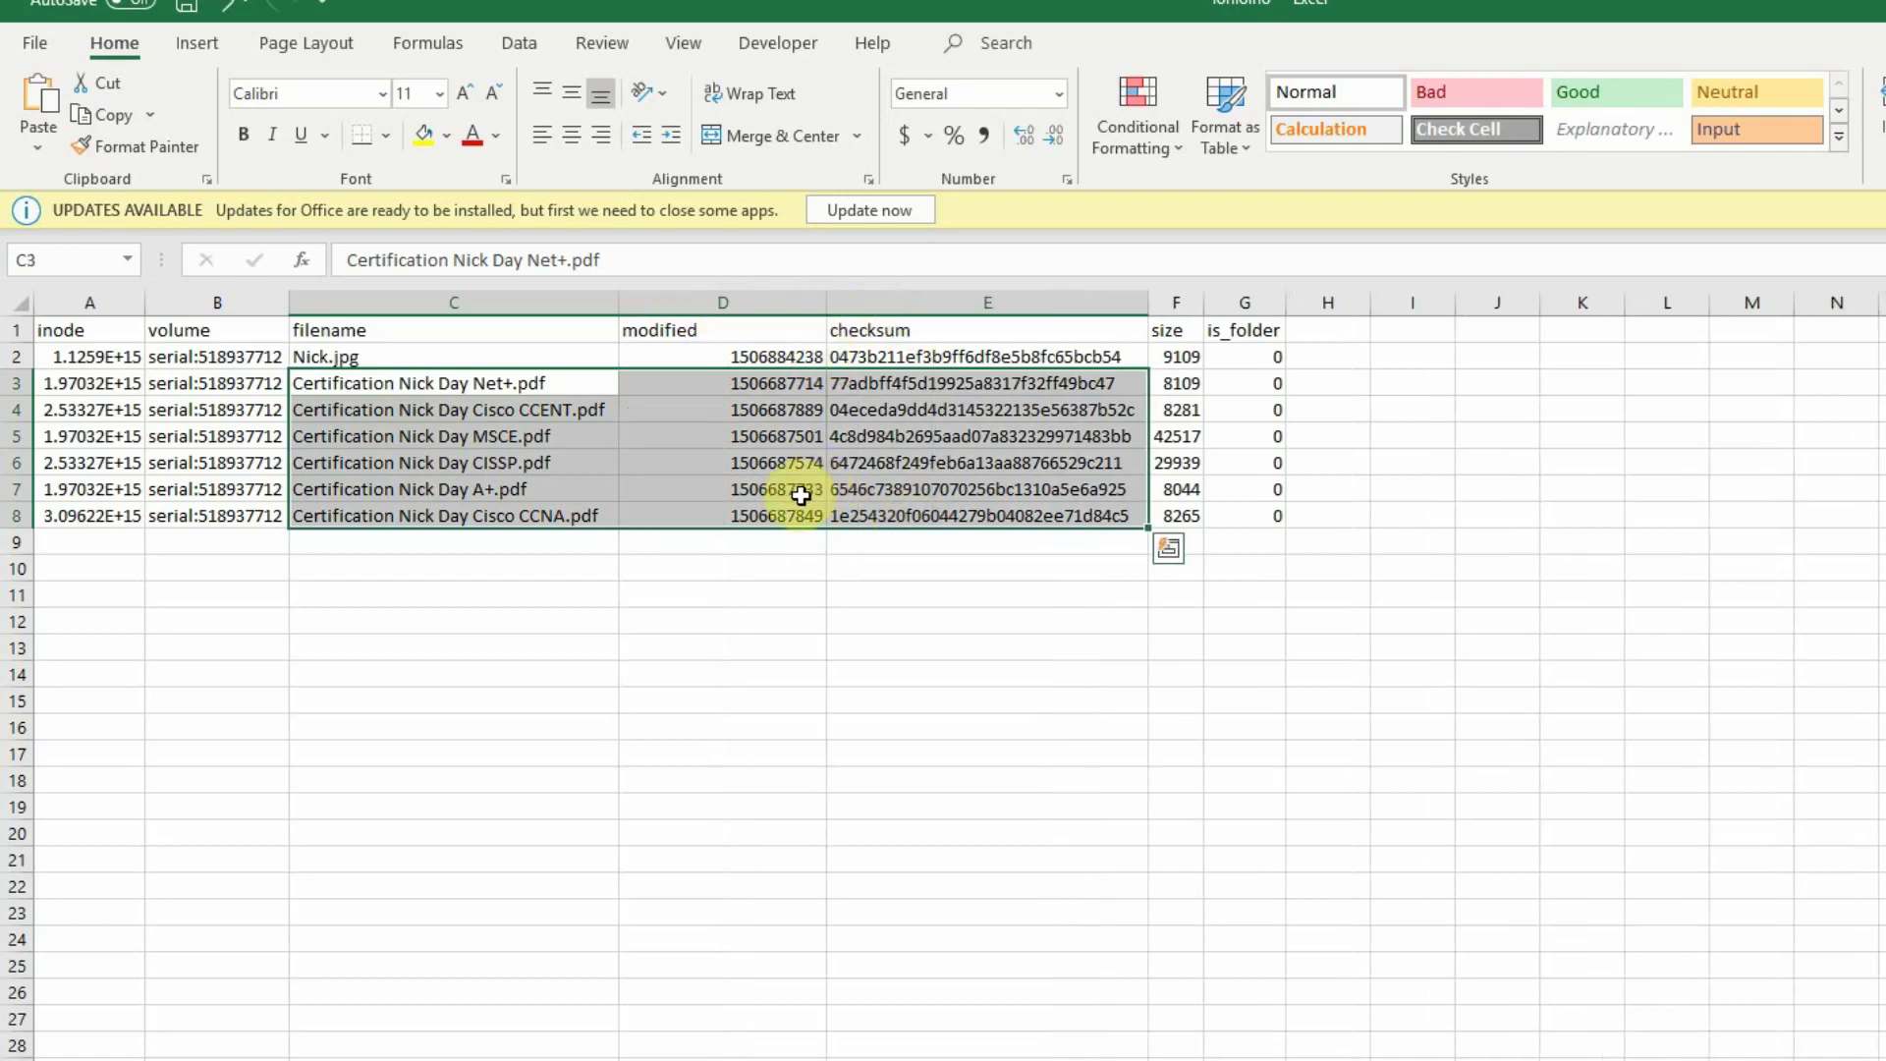